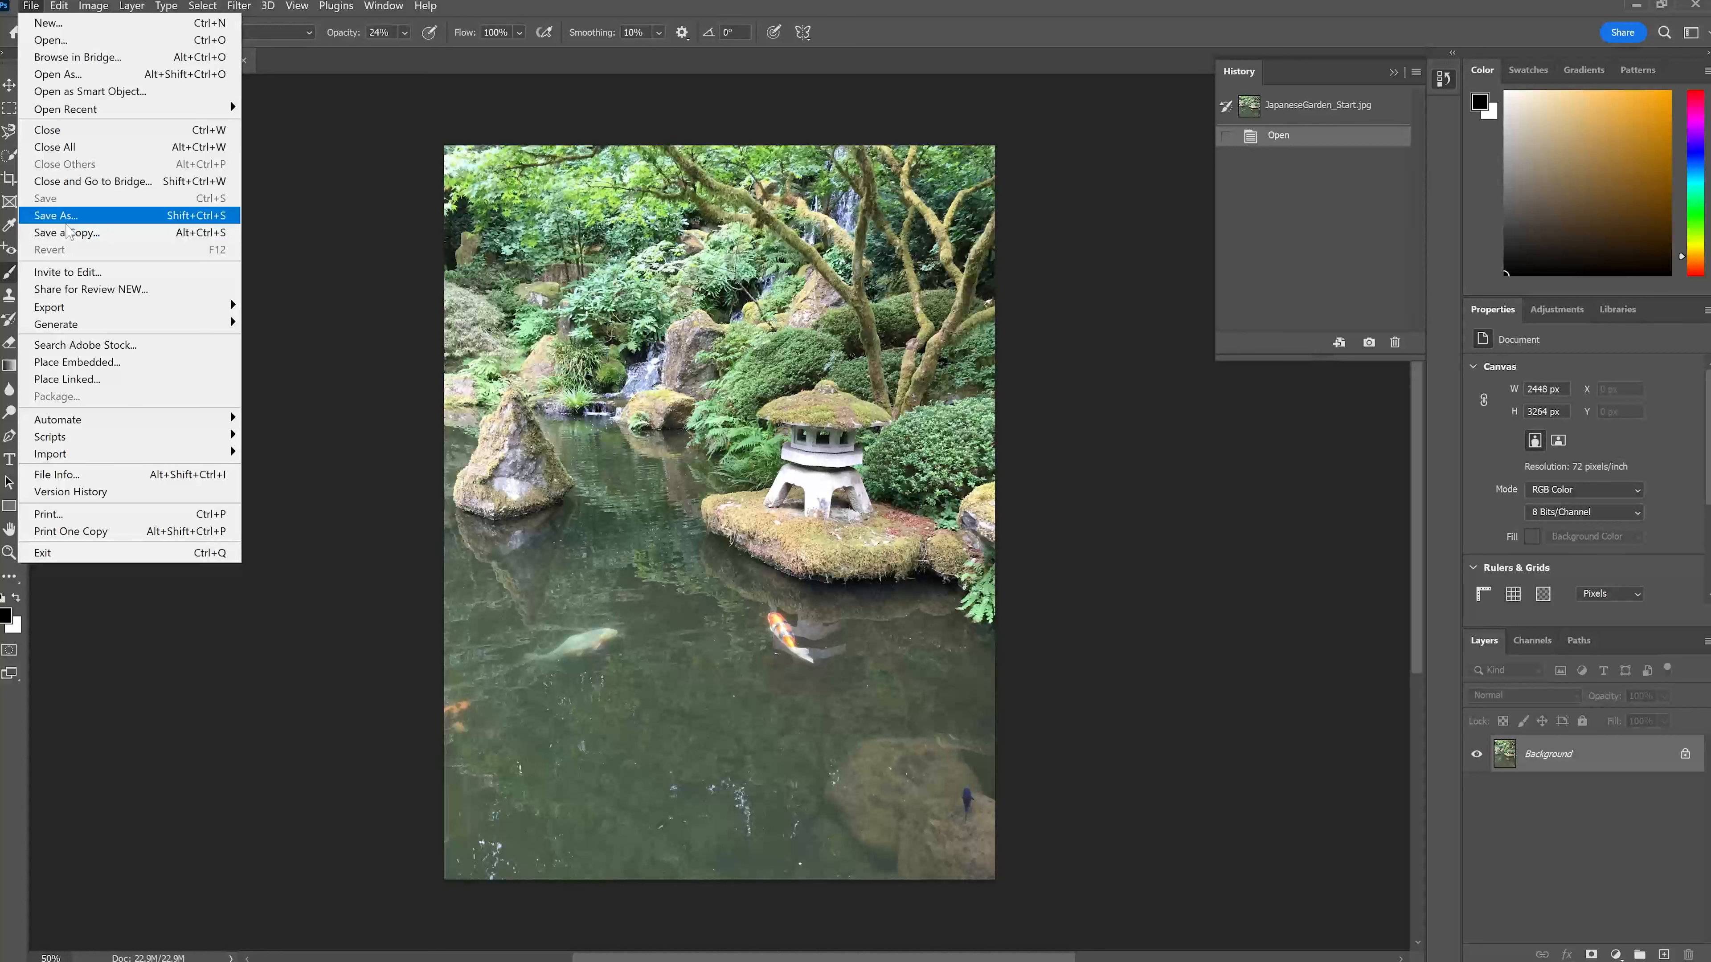
- Save the image in the Lesson05 folder under the name JapaneseGarden_Working.psd
{"action": "left_click", "coordinate": [57, 214]}
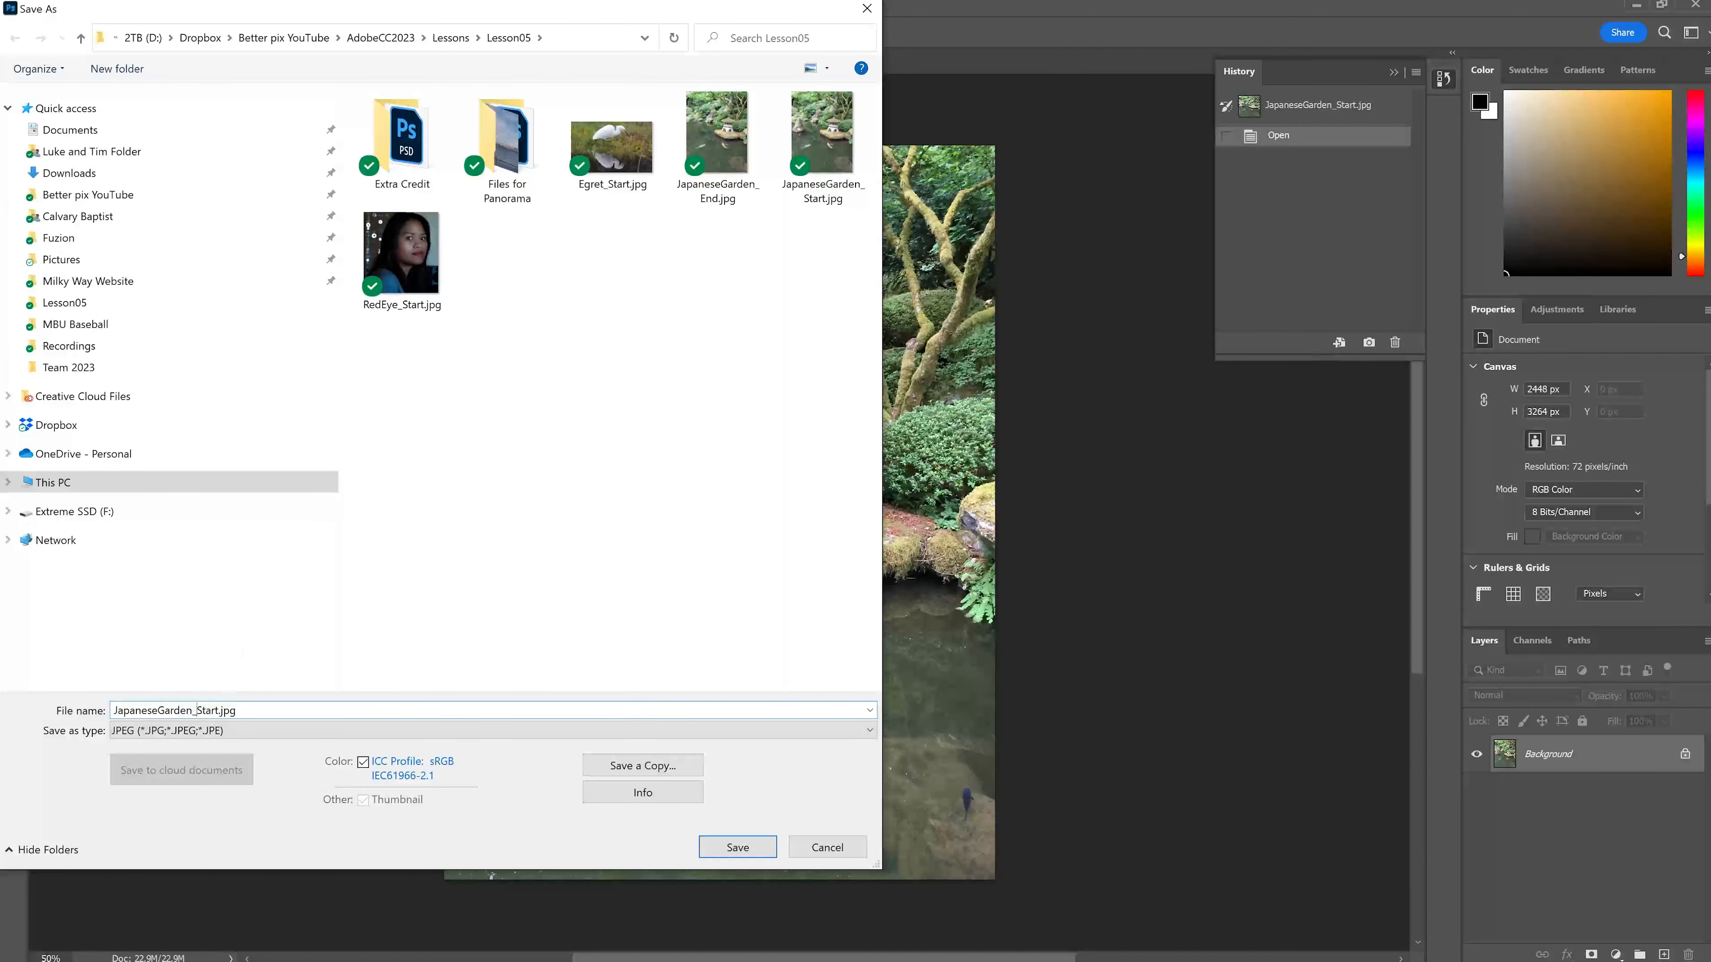
{"action": "left_click", "coordinate": [220, 711]}
{"action": "key", "text": "BackSpace"}
{"action": "key", "text": "BackSpace"}
{"action": "key", "text": "BackSpace"}
{"action": "key", "text": "BackSpace"}
{"action": "key", "text": "BackSpace"}
{"action": "type", "text": "Working"}
{"action": "key", "text": "Delete"}
{"action": "key", "text": "Delete"}
{"action": "key", "text": "Delete"}
{"action": "key", "text": "Delete"}
{"action": "type", "text": ".psd"}
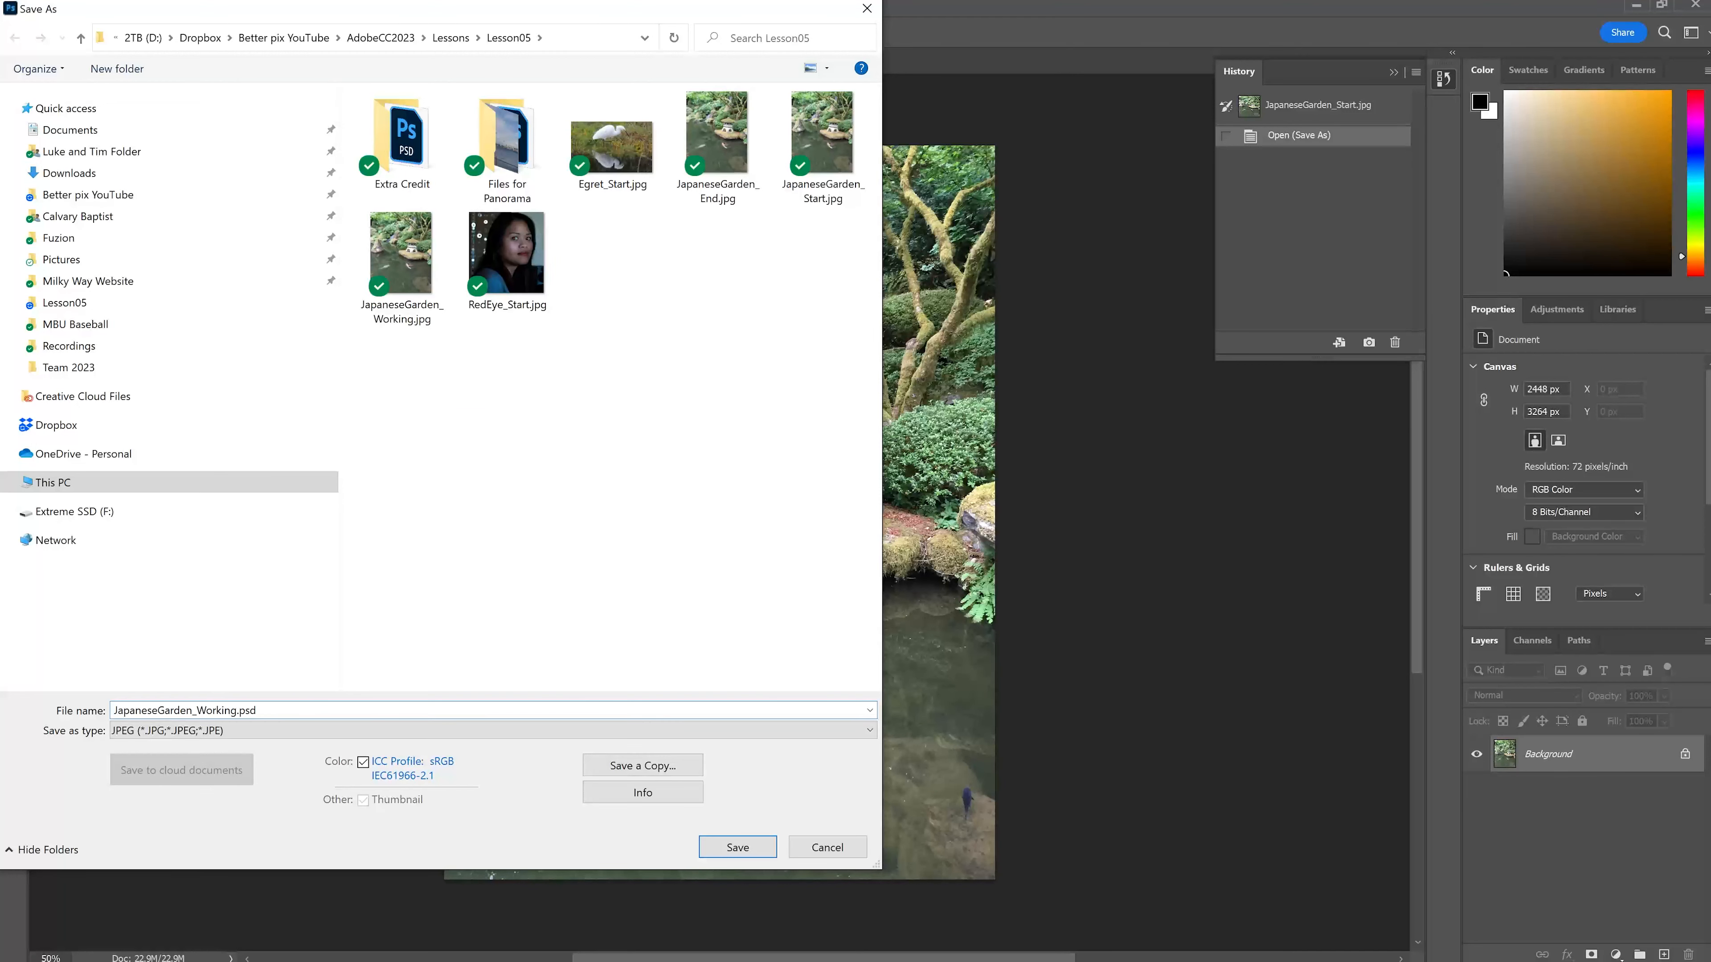
{"action": "key", "text": "Return"}
{"action": "key", "text": "Return"}
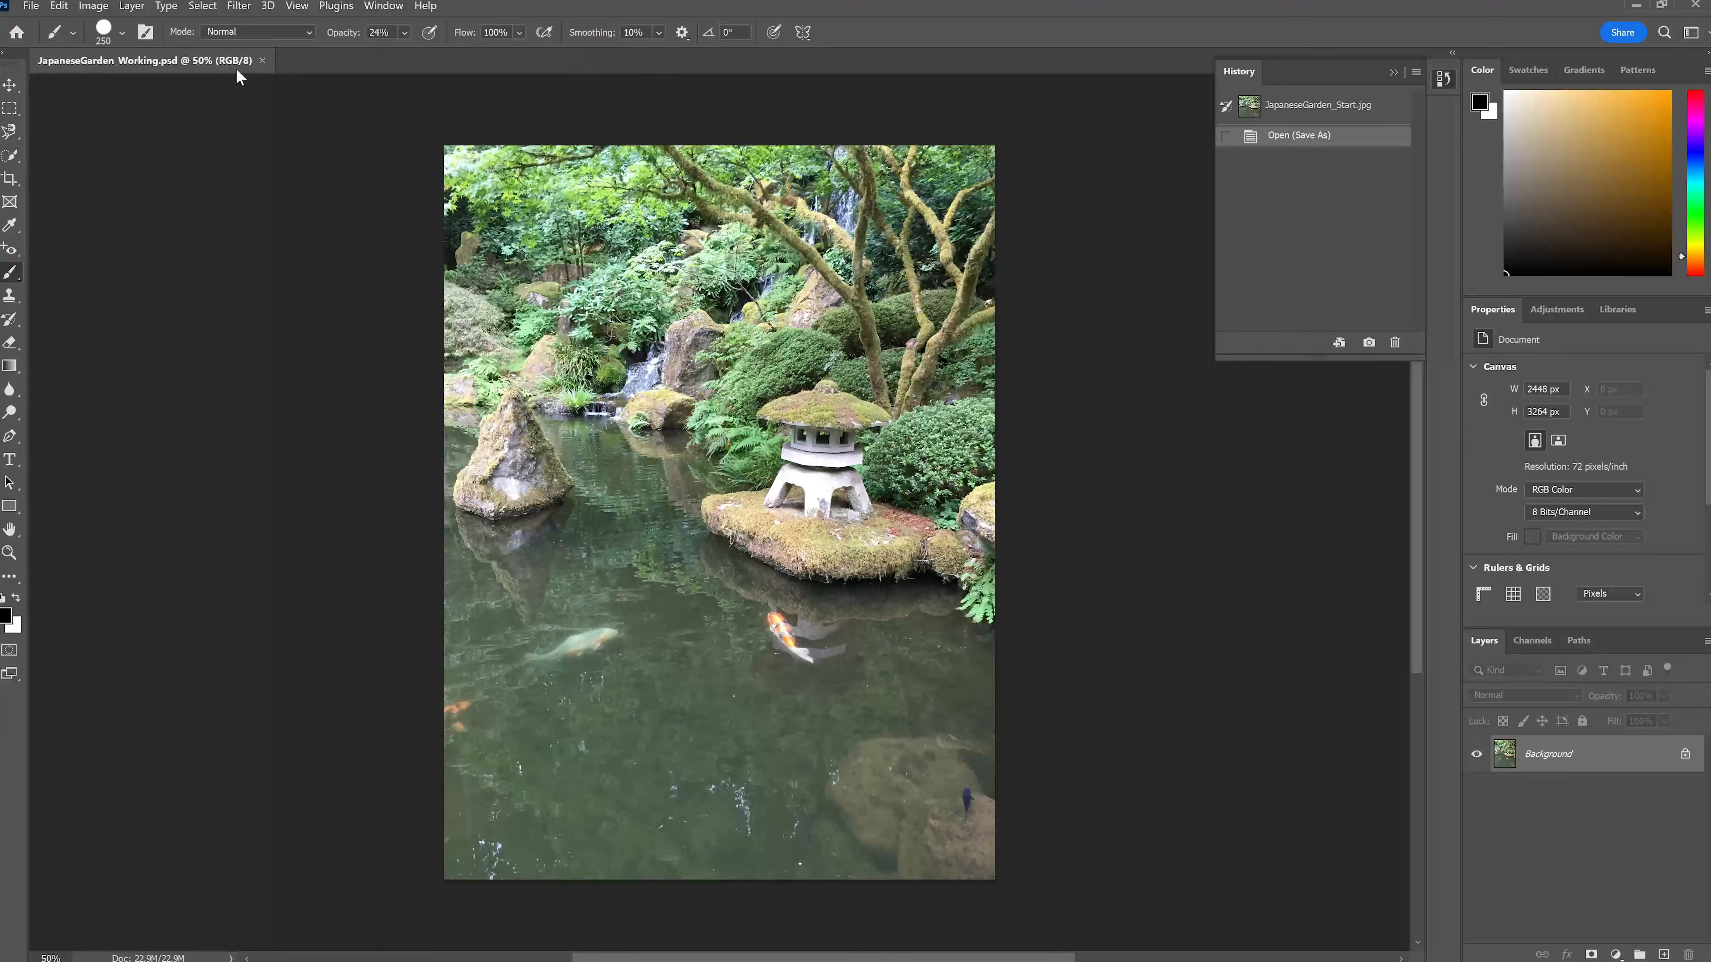
- Make a freehand Lasso selection around the pointed rock in the pond, including its reflection in the water
{"action": "left_click", "coordinate": [10, 131]}
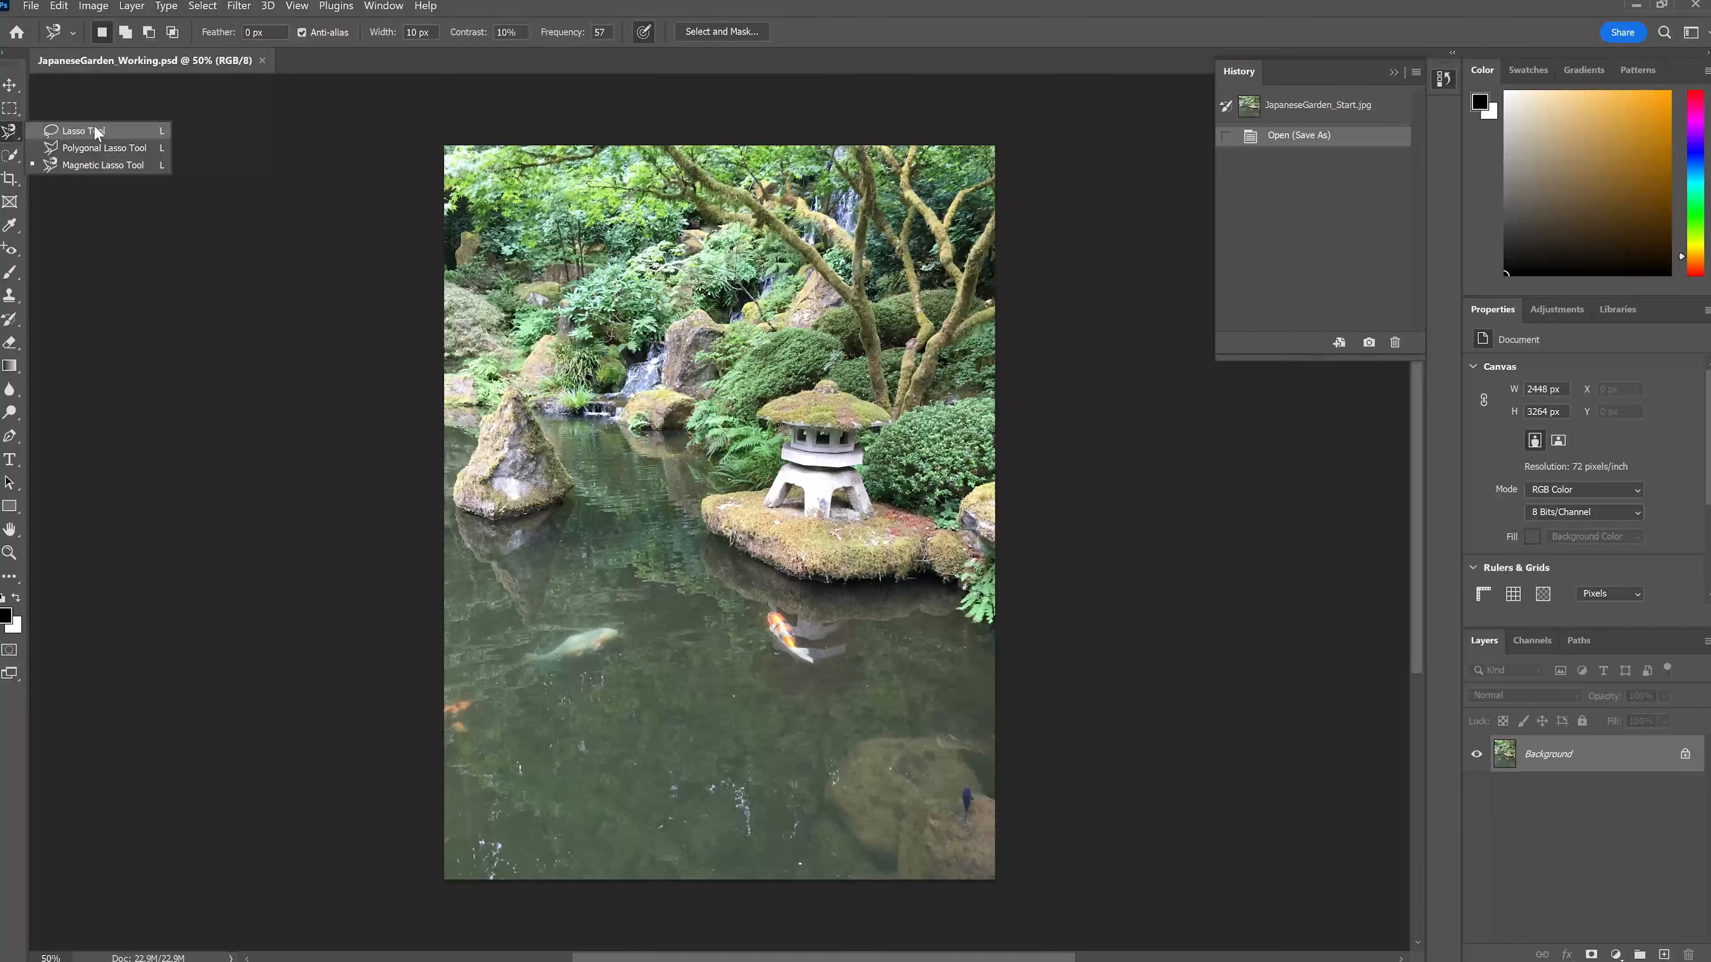
{"action": "left_click", "coordinate": [95, 127]}
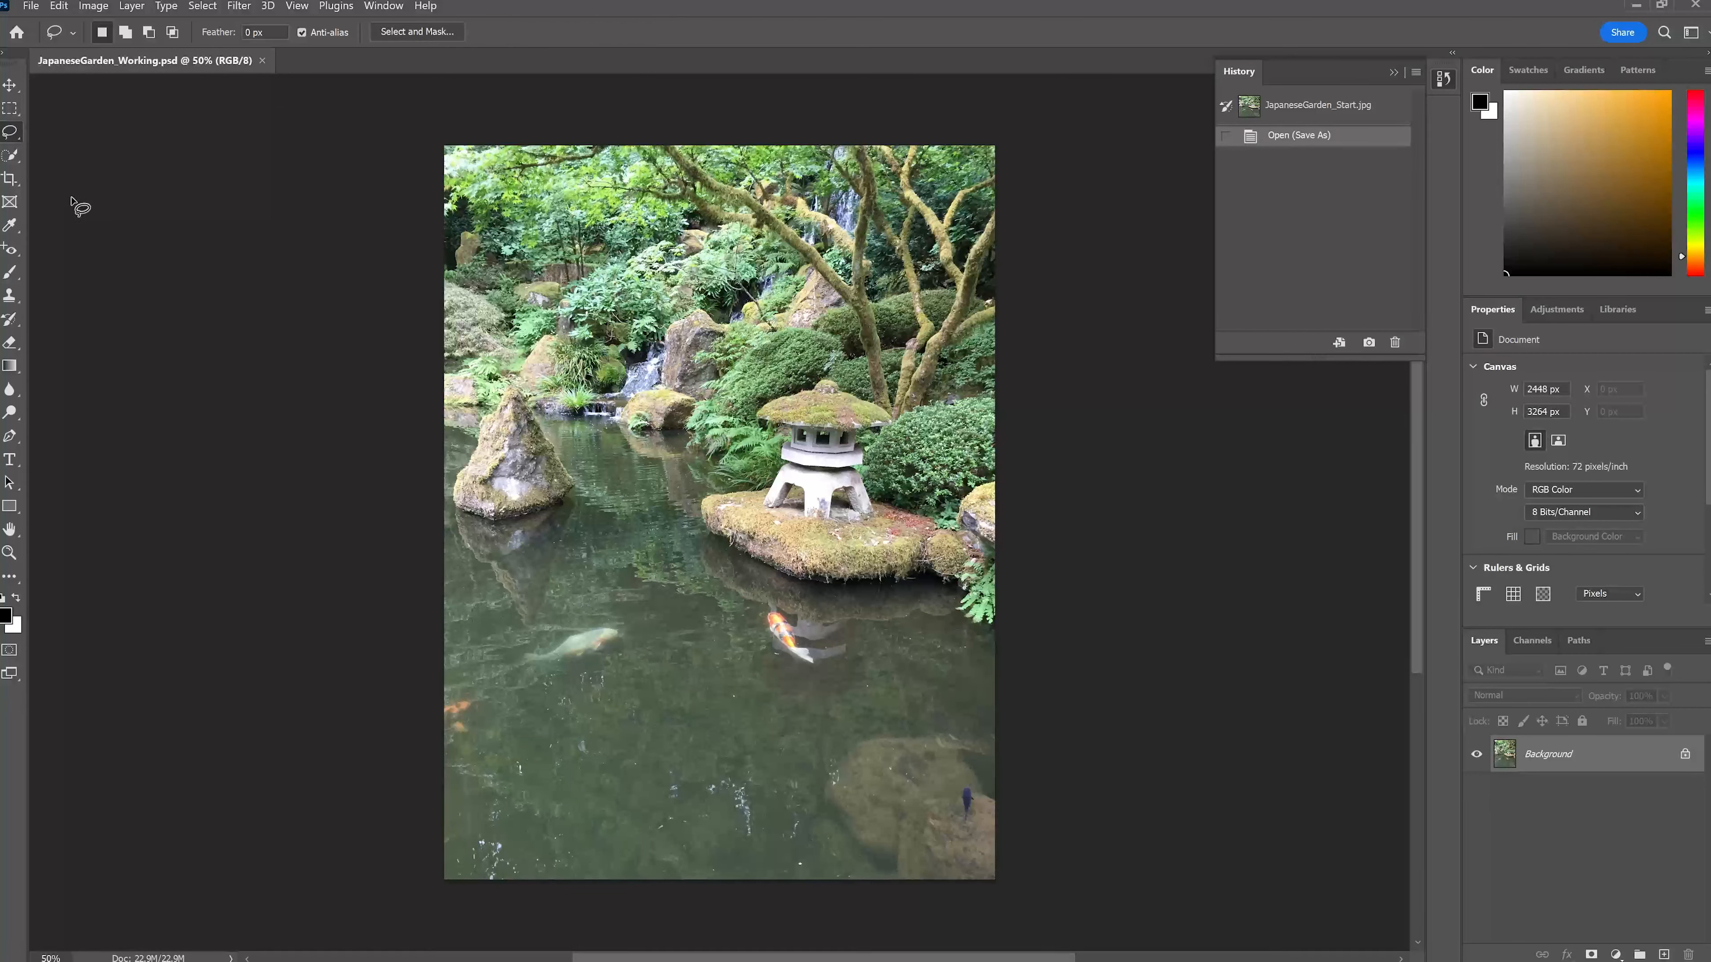
{"action": "left_click", "coordinate": [12, 136]}
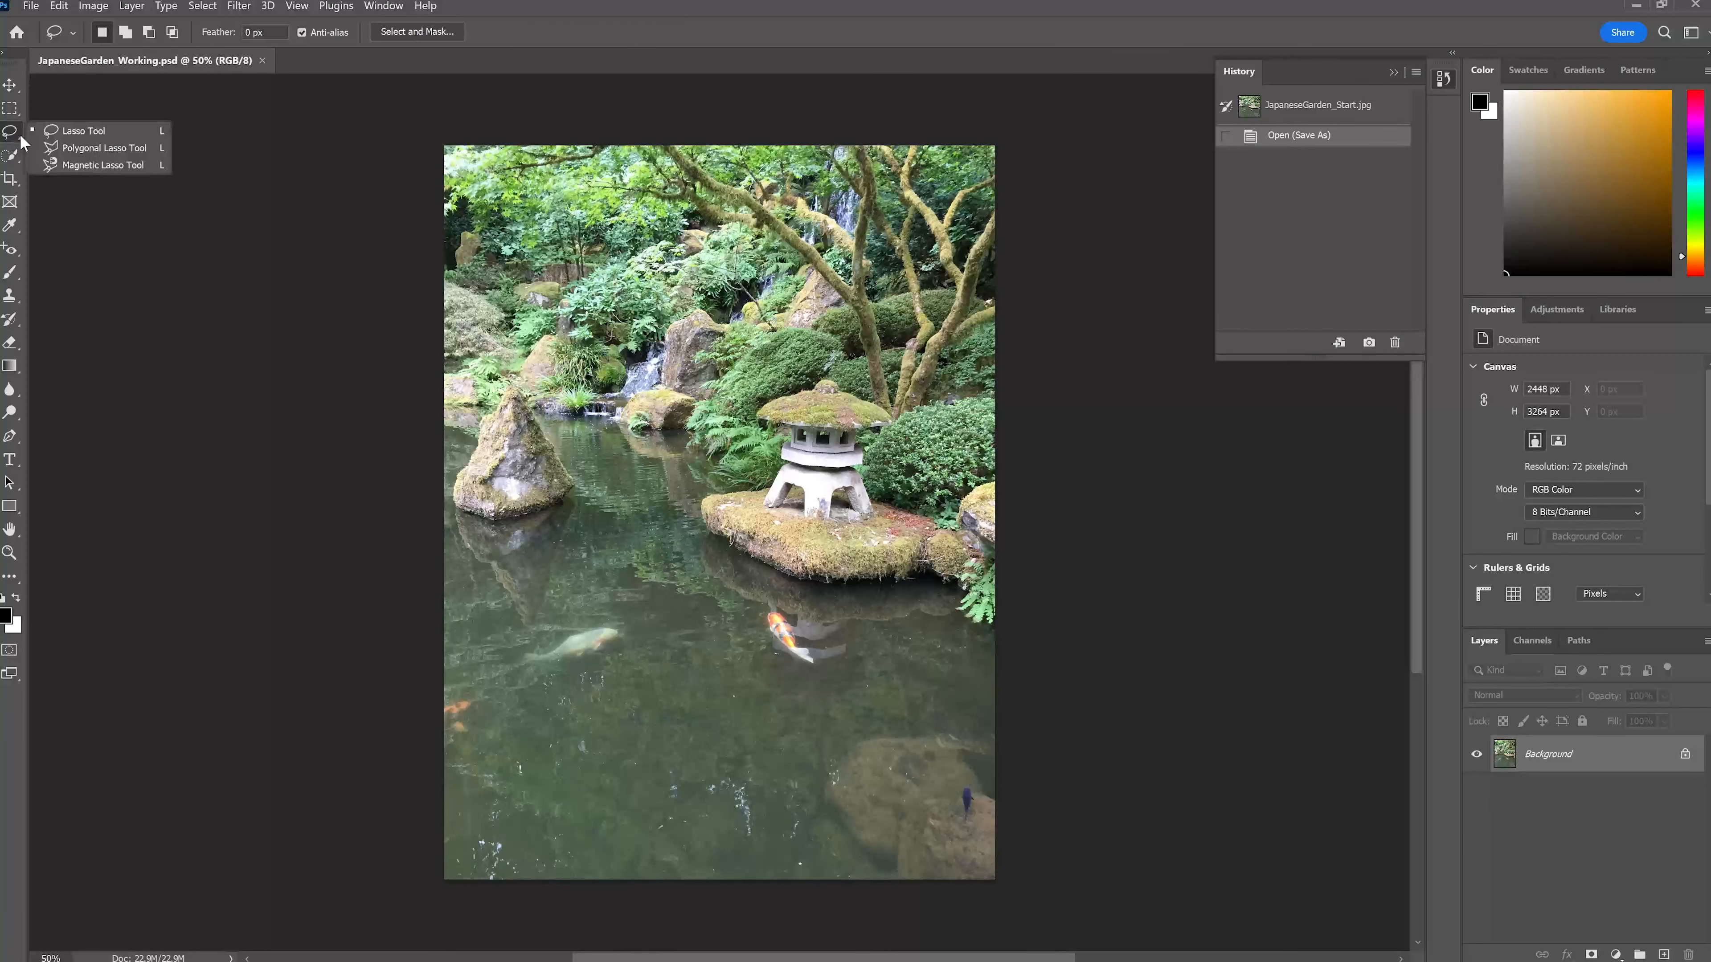
{"action": "left_click", "coordinate": [74, 135]}
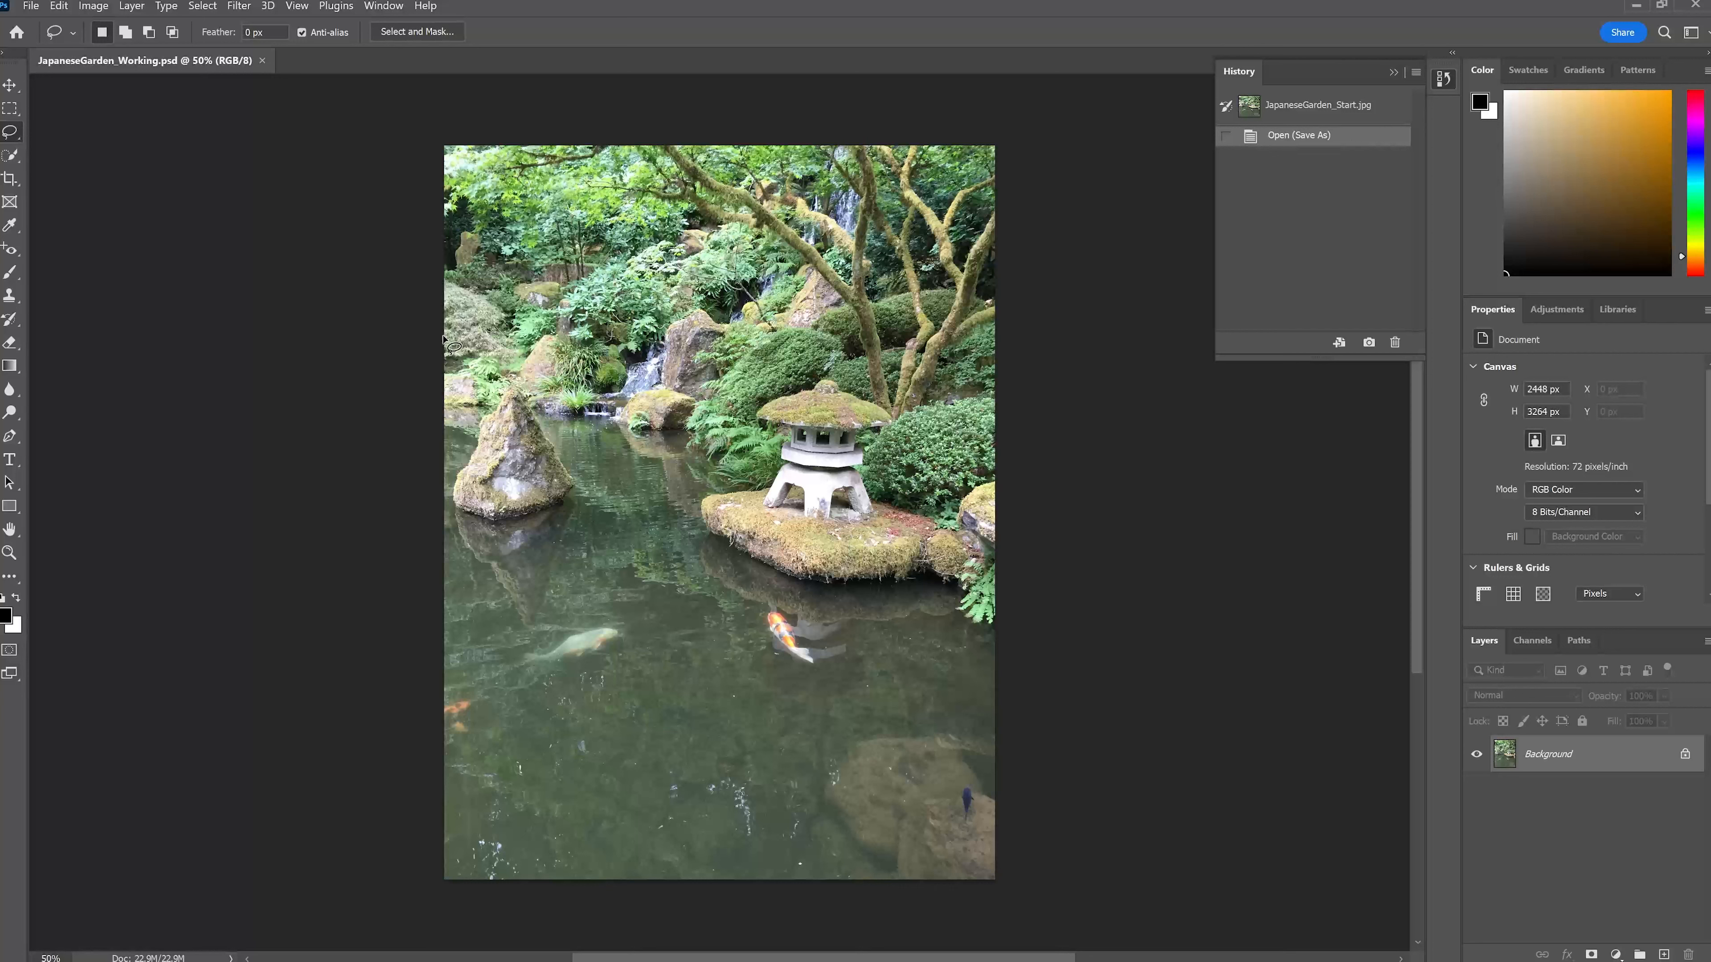
{"action": "mouse_move", "coordinate": [474, 445]}
{"action": "left_mouse_down"}
{"action": "mouse_move", "coordinate": [465, 471]}
{"action": "mouse_move", "coordinate": [569, 448]}
{"action": "mouse_move", "coordinate": [509, 386]}
{"action": "mouse_move", "coordinate": [475, 450]}
{"action": "left_mouse_up"}
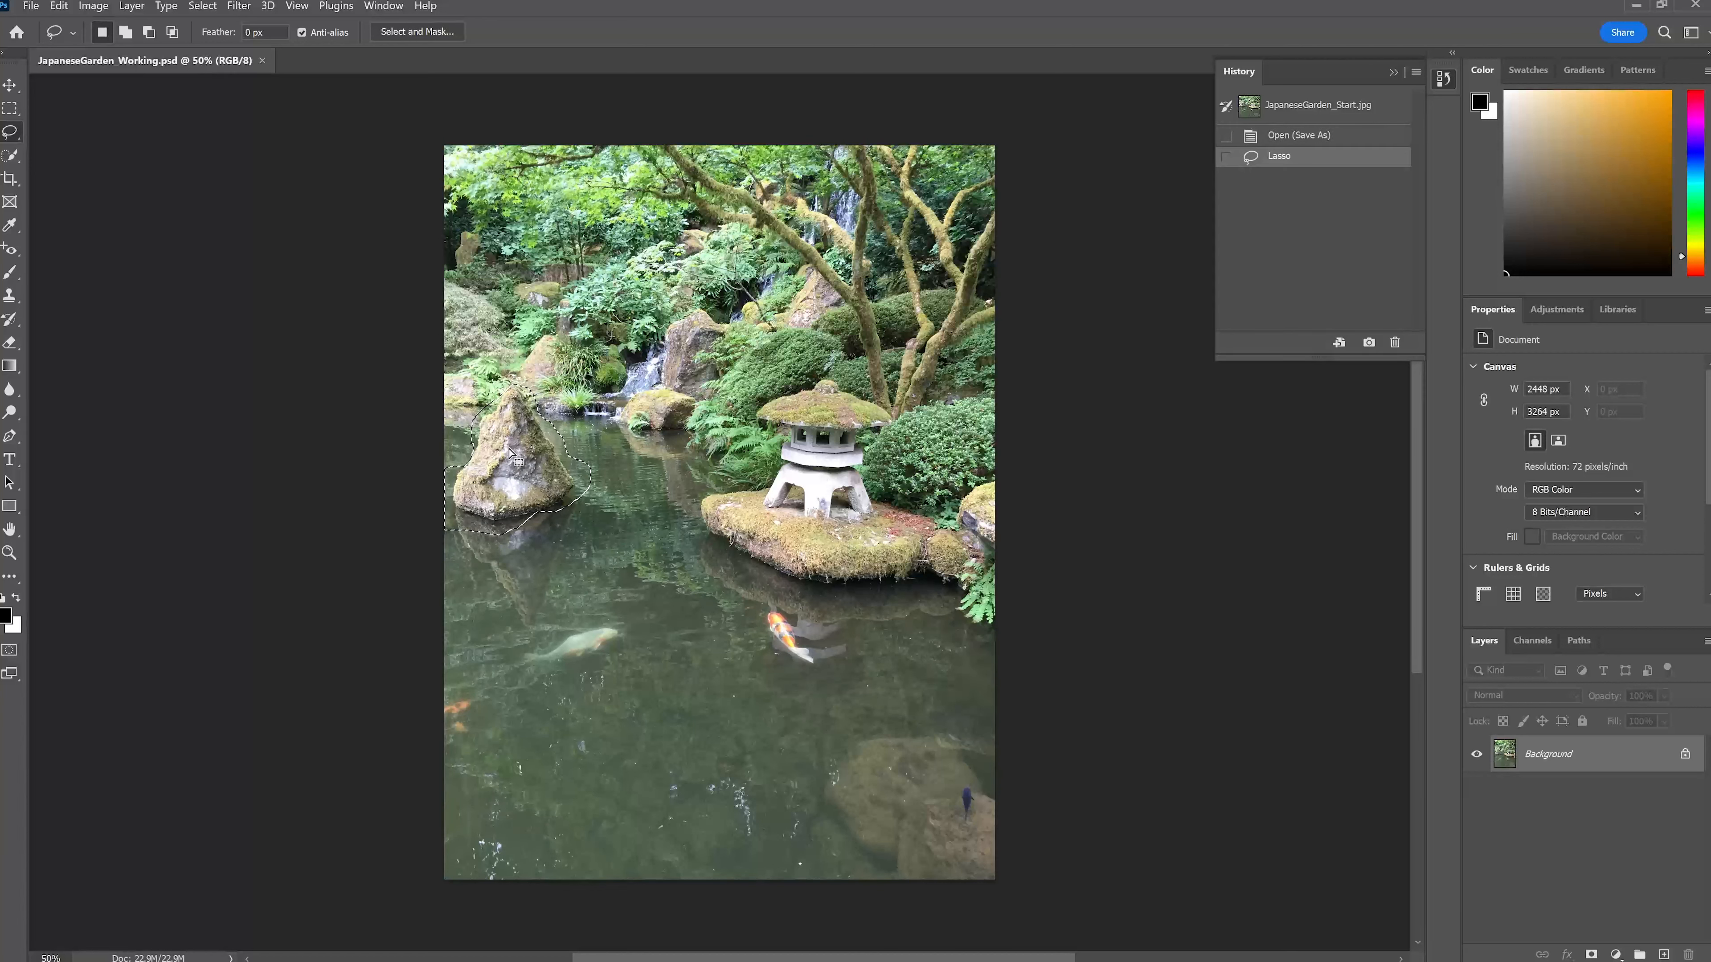
{"action": "left_click", "coordinate": [504, 621]}
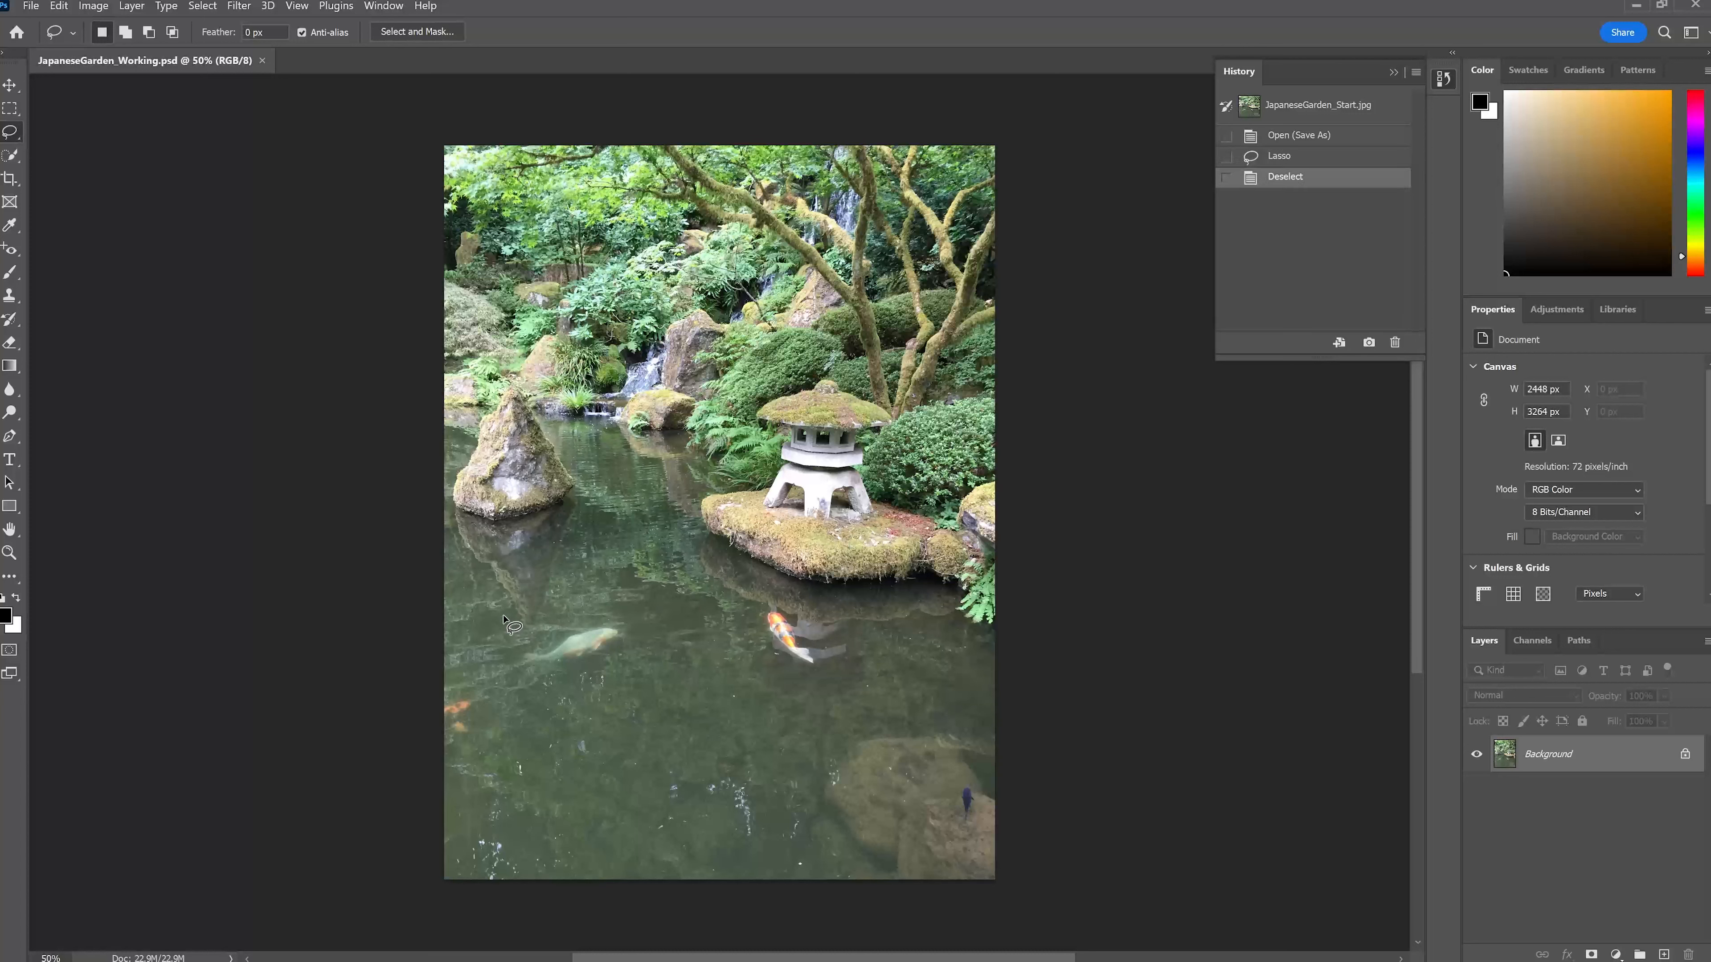
{"action": "mouse_move", "coordinate": [503, 615]}
{"action": "left_mouse_down"}
{"action": "mouse_move", "coordinate": [454, 529]}
{"action": "mouse_move", "coordinate": [451, 482]}
{"action": "mouse_move", "coordinate": [477, 415]}
{"action": "mouse_move", "coordinate": [522, 375]}
{"action": "mouse_move", "coordinate": [584, 498]}
{"action": "mouse_move", "coordinate": [543, 628]}
{"action": "mouse_move", "coordinate": [502, 614]}
{"action": "left_mouse_up"}
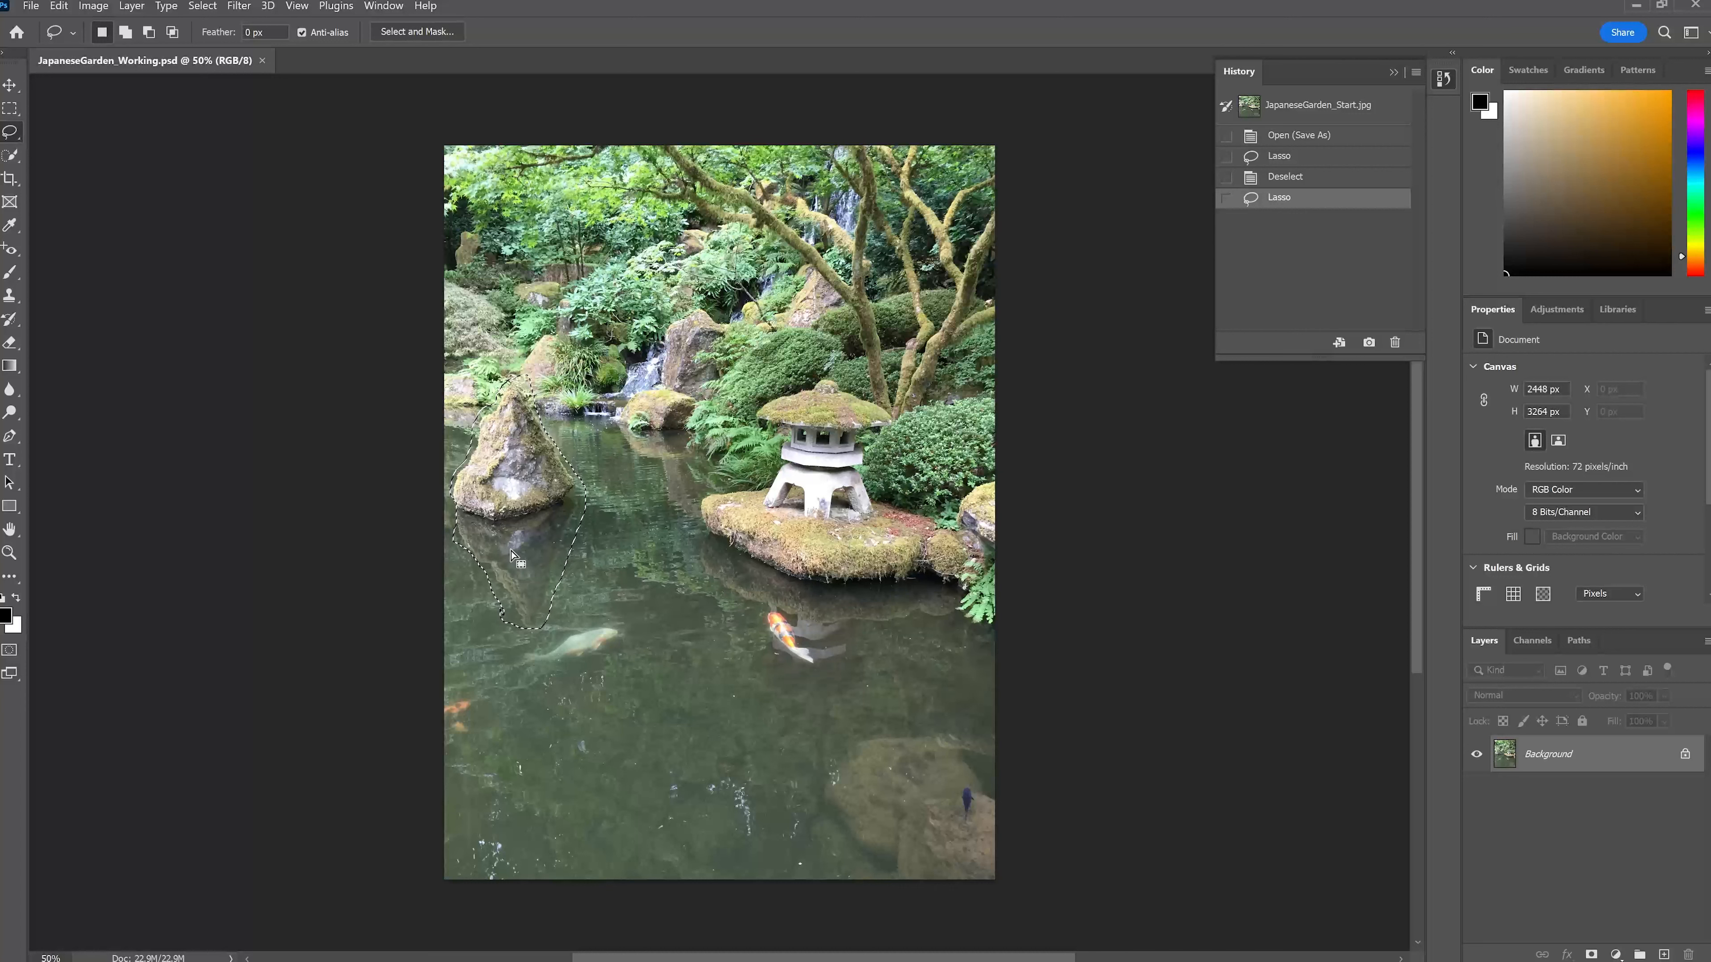
- Open the Content-Aware Fill workspace for the selected rock and reflection
{"action": "left_click", "coordinate": [57, 8]}
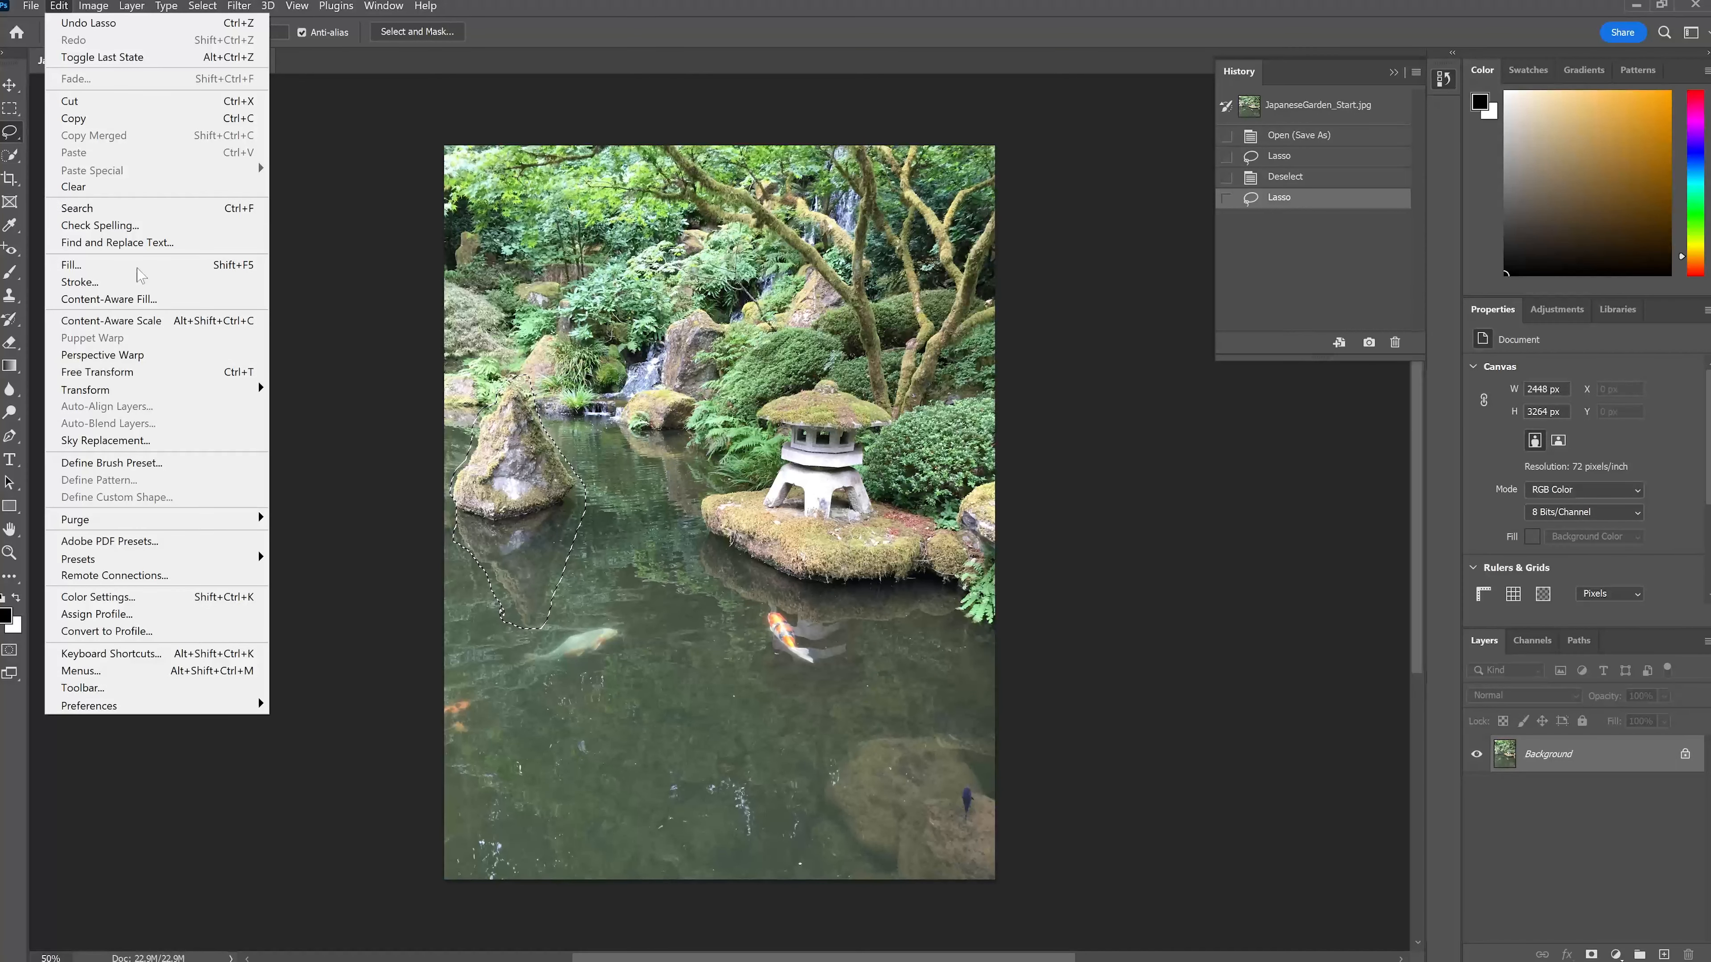
{"action": "left_click", "coordinate": [145, 298]}
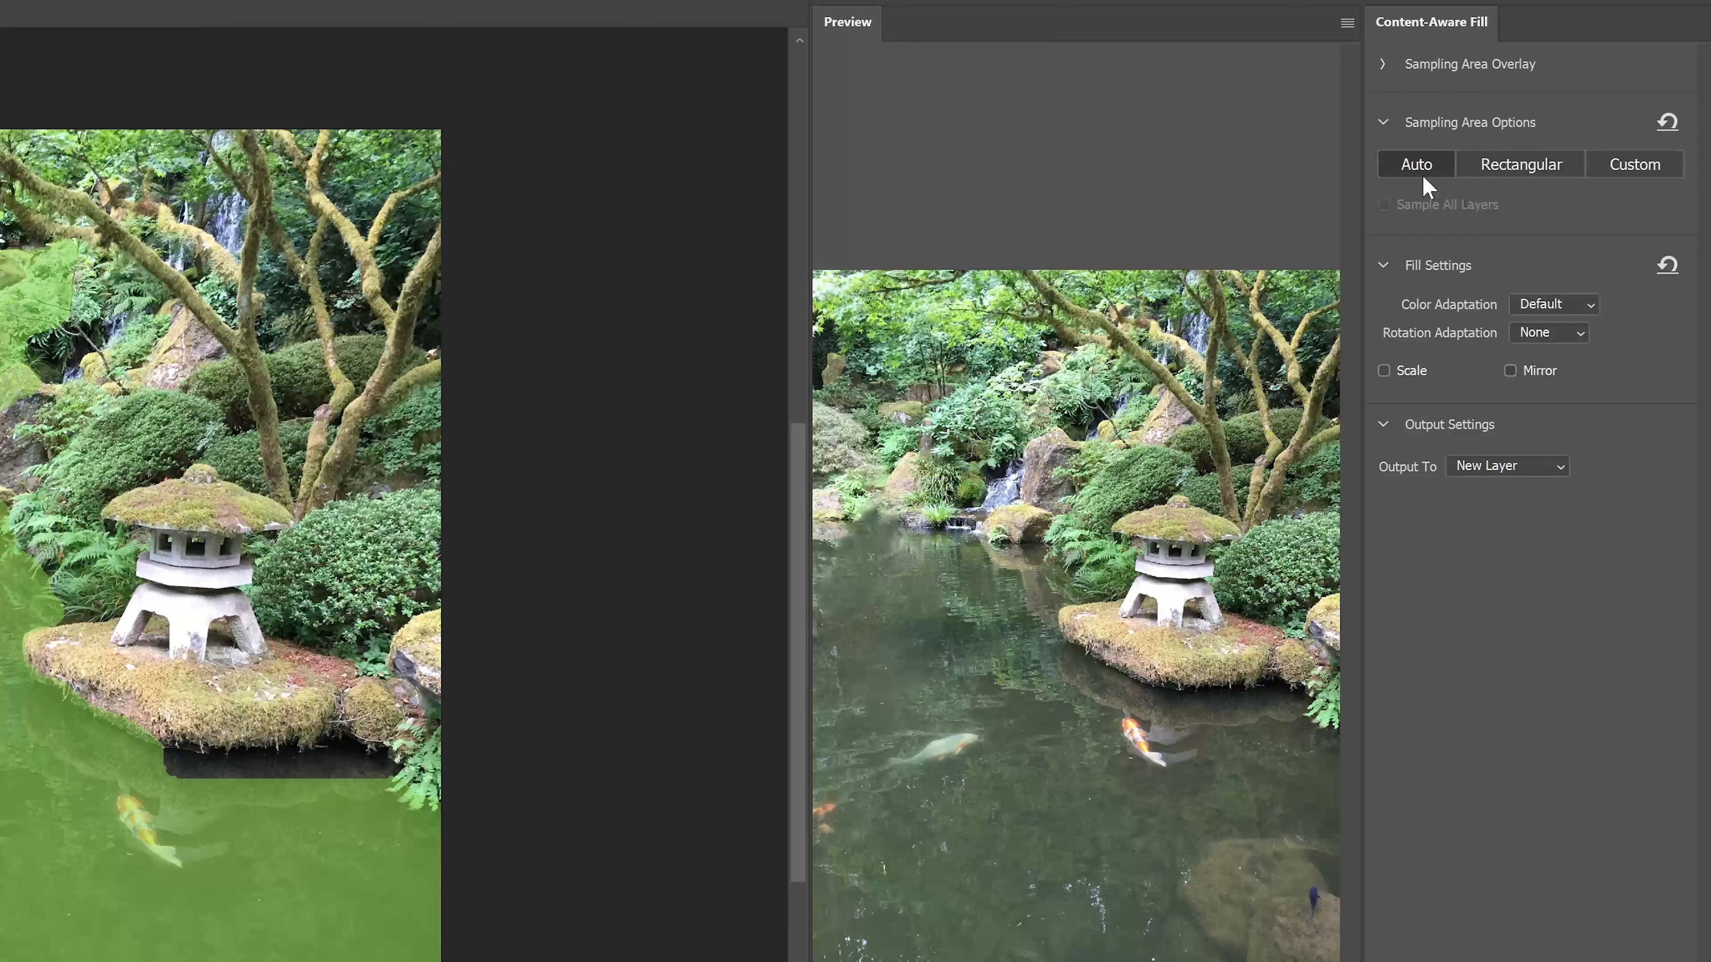
- Try the Rectangular and Custom sampling area options for the fill and restore the Auto option
{"action": "mouse_move", "coordinate": [1426, 185]}
{"action": "left_click", "coordinate": [1512, 163]}
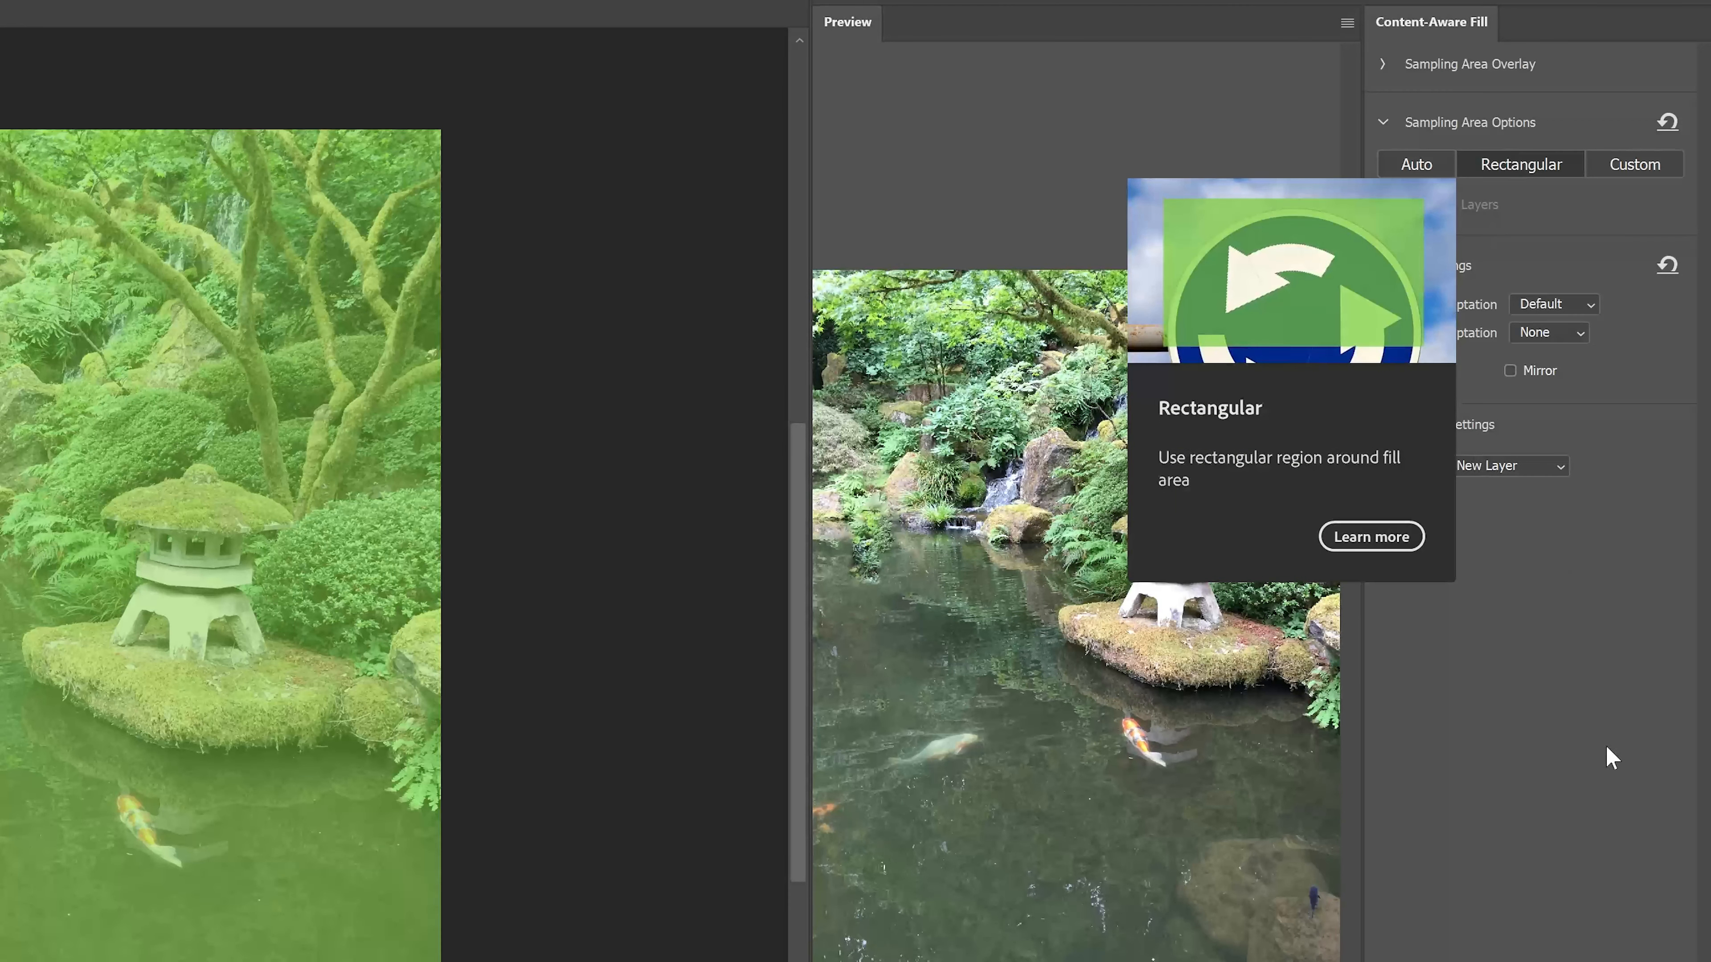
{"action": "left_click", "coordinate": [1645, 165]}
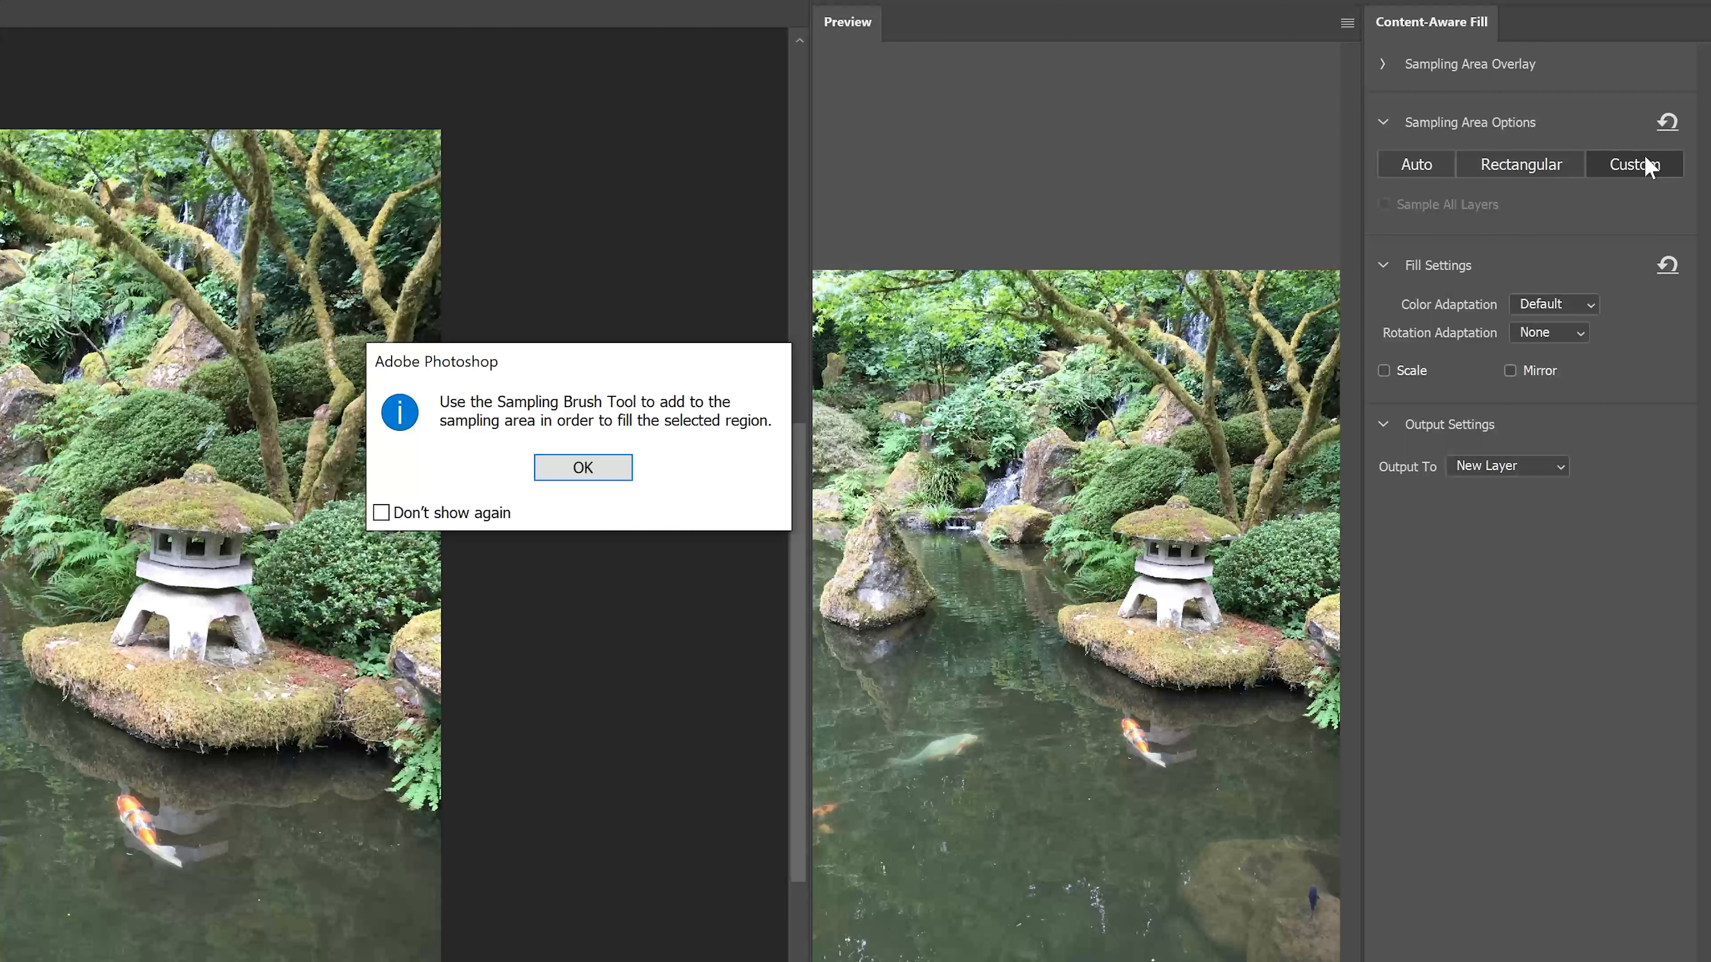
{"action": "left_click", "coordinate": [579, 470]}
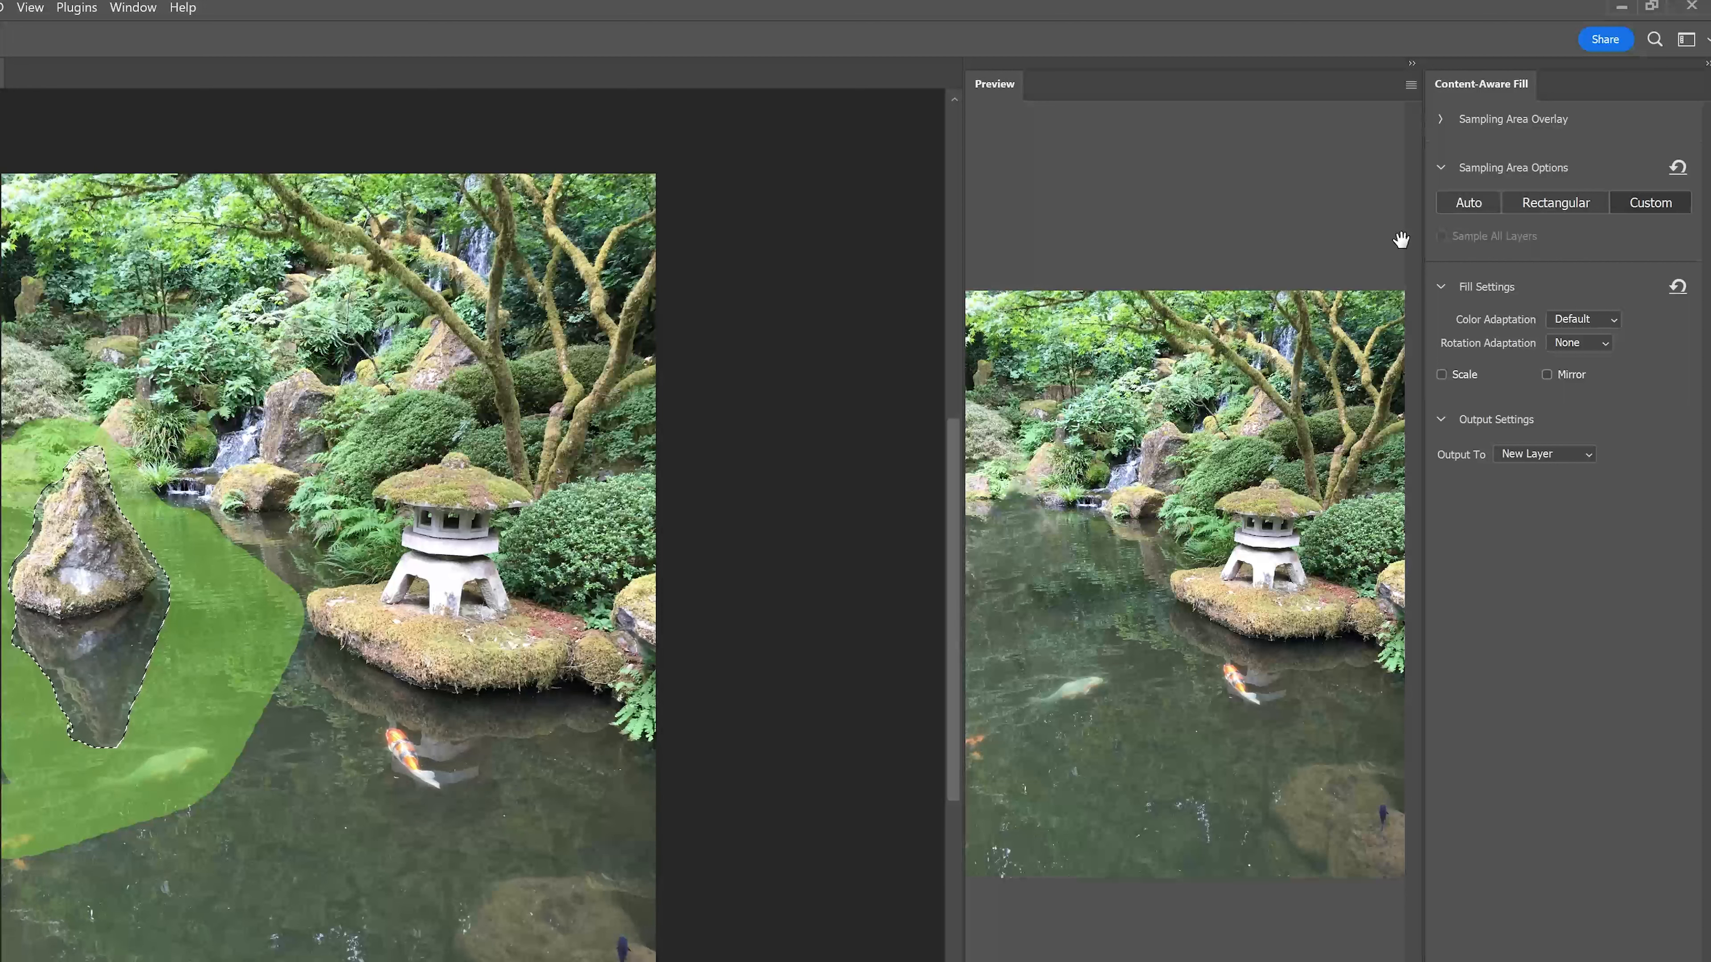
{"action": "left_click", "coordinate": [1471, 202]}
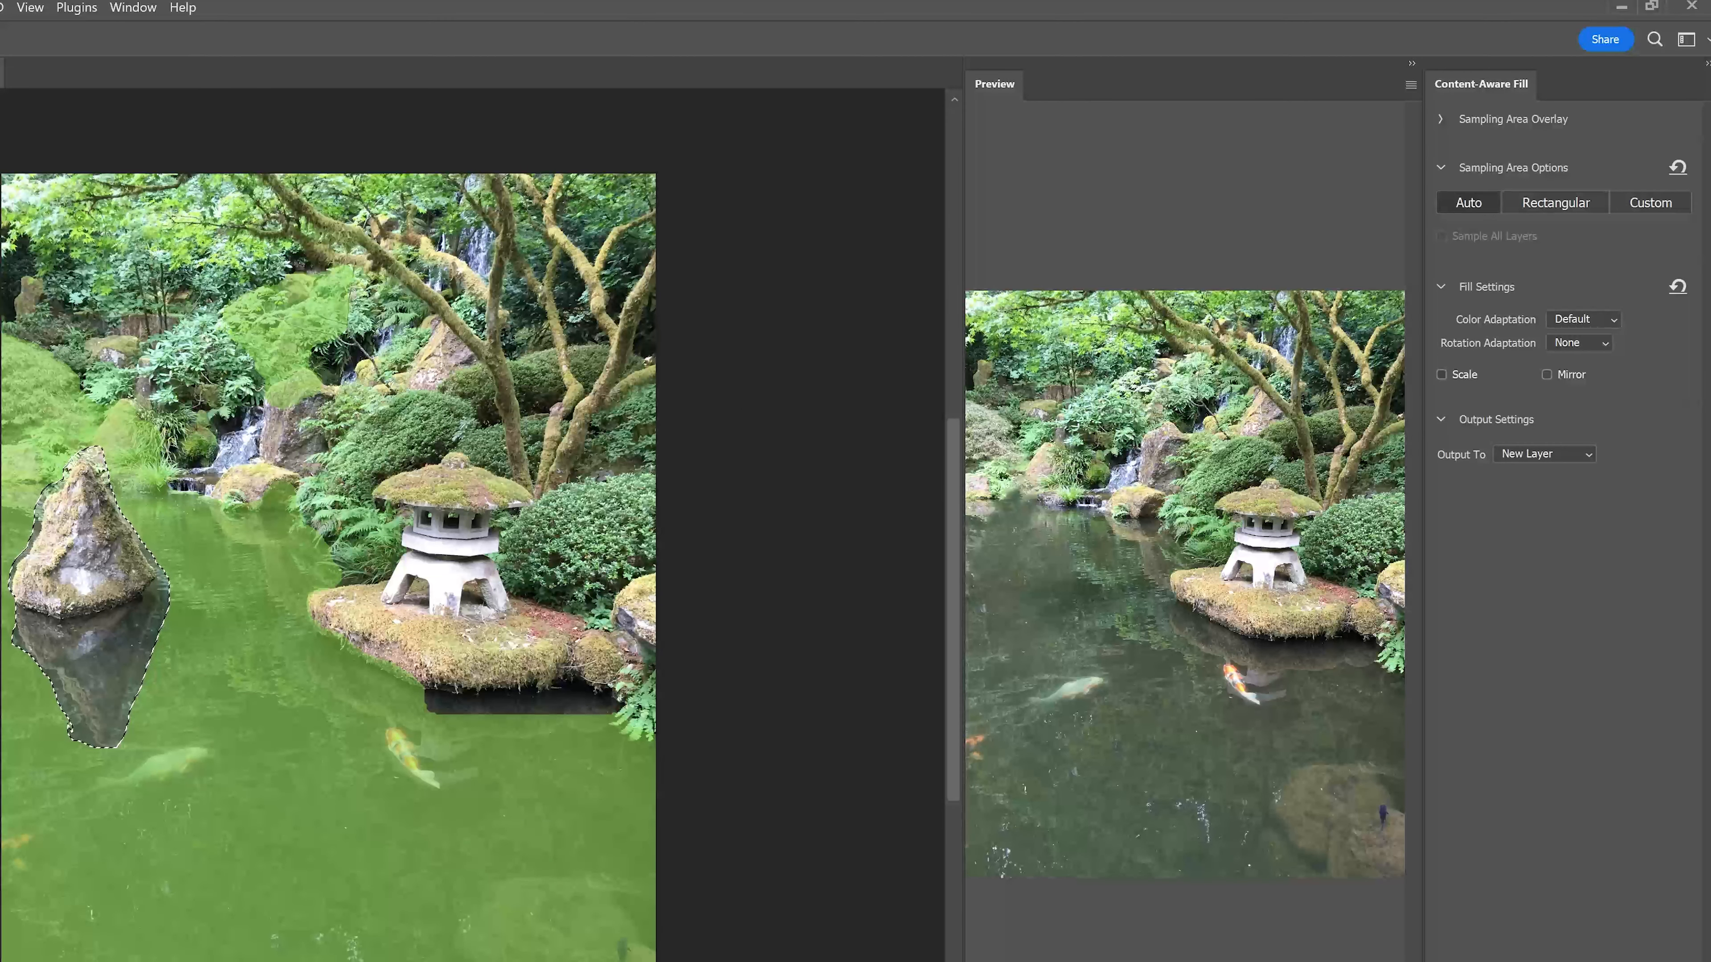
- Exclude the shoreline rocks, the bushes above the pond and the lantern island's edge from the fill's sampling area
{"action": "mouse_move", "coordinate": [229, 515]}
{"action": "left_mouse_down"}
{"action": "mouse_move", "coordinate": [301, 509]}
{"action": "mouse_move", "coordinate": [330, 542]}
{"action": "mouse_move", "coordinate": [316, 420]}
{"action": "mouse_move", "coordinate": [226, 321]}
{"action": "mouse_move", "coordinate": [342, 283]}
{"action": "mouse_move", "coordinate": [335, 311]}
{"action": "mouse_move", "coordinate": [280, 341]}
{"action": "mouse_move", "coordinate": [156, 366]}
{"action": "mouse_move", "coordinate": [36, 336]}
{"action": "mouse_move", "coordinate": [367, 544]}
{"action": "left_mouse_up"}
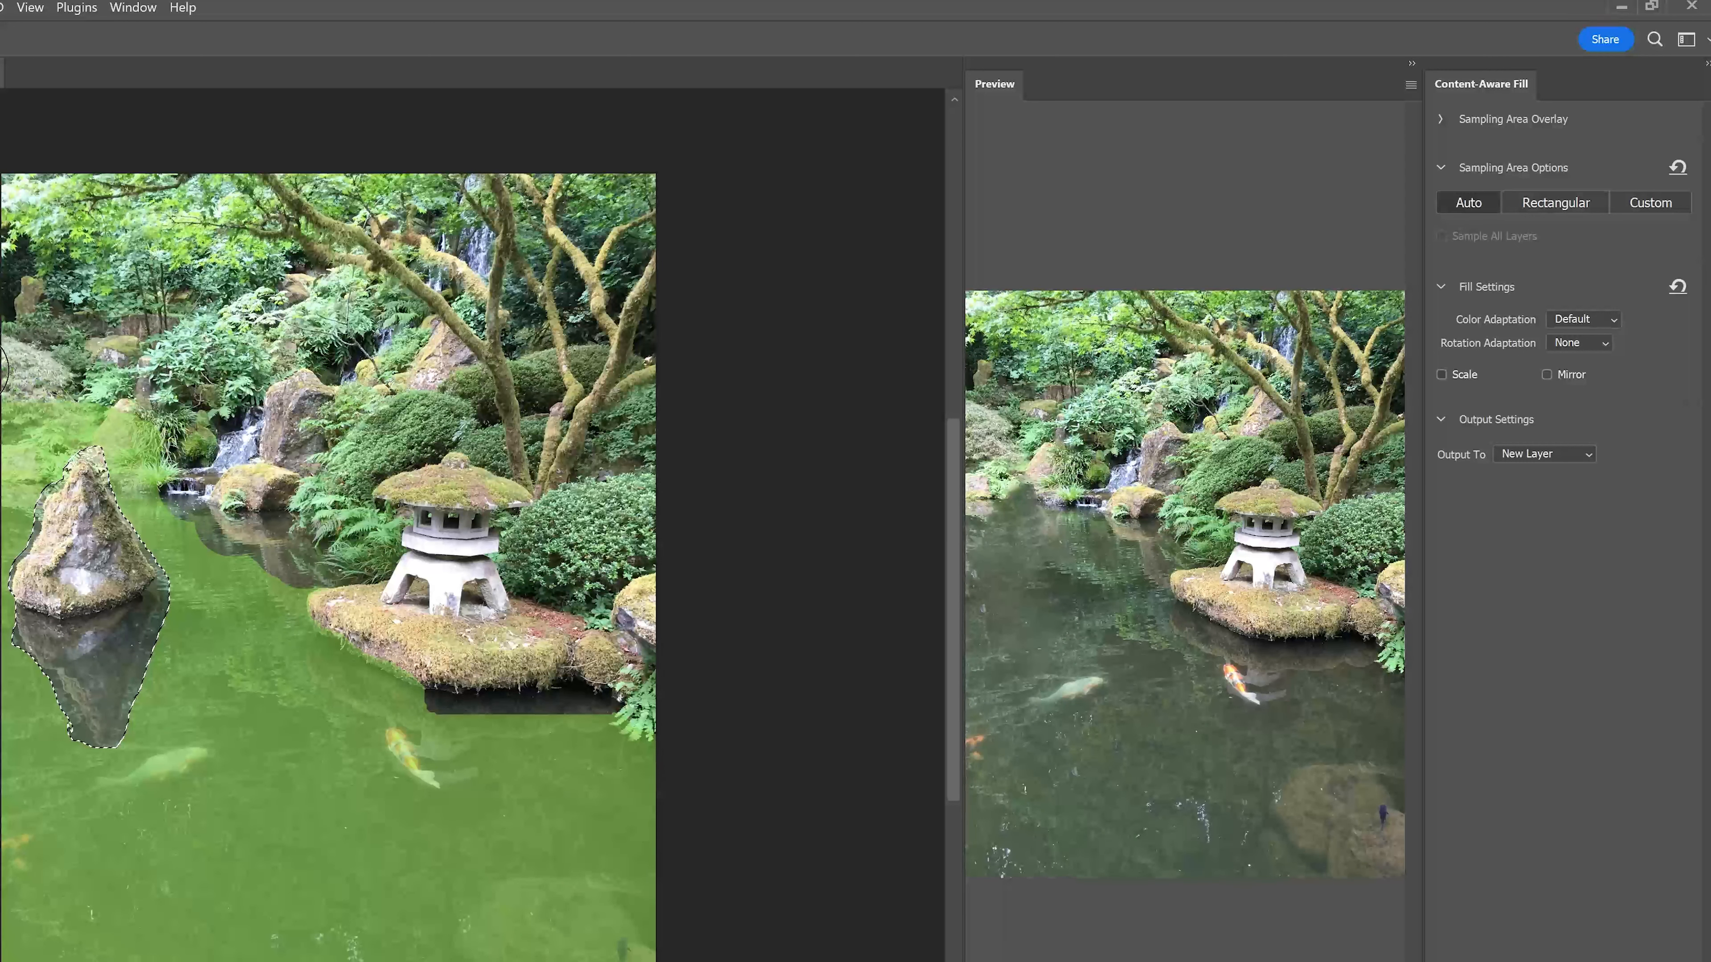
{"action": "left_click_drag", "start_coordinate": [1, 368], "coordinate": [134, 378]}
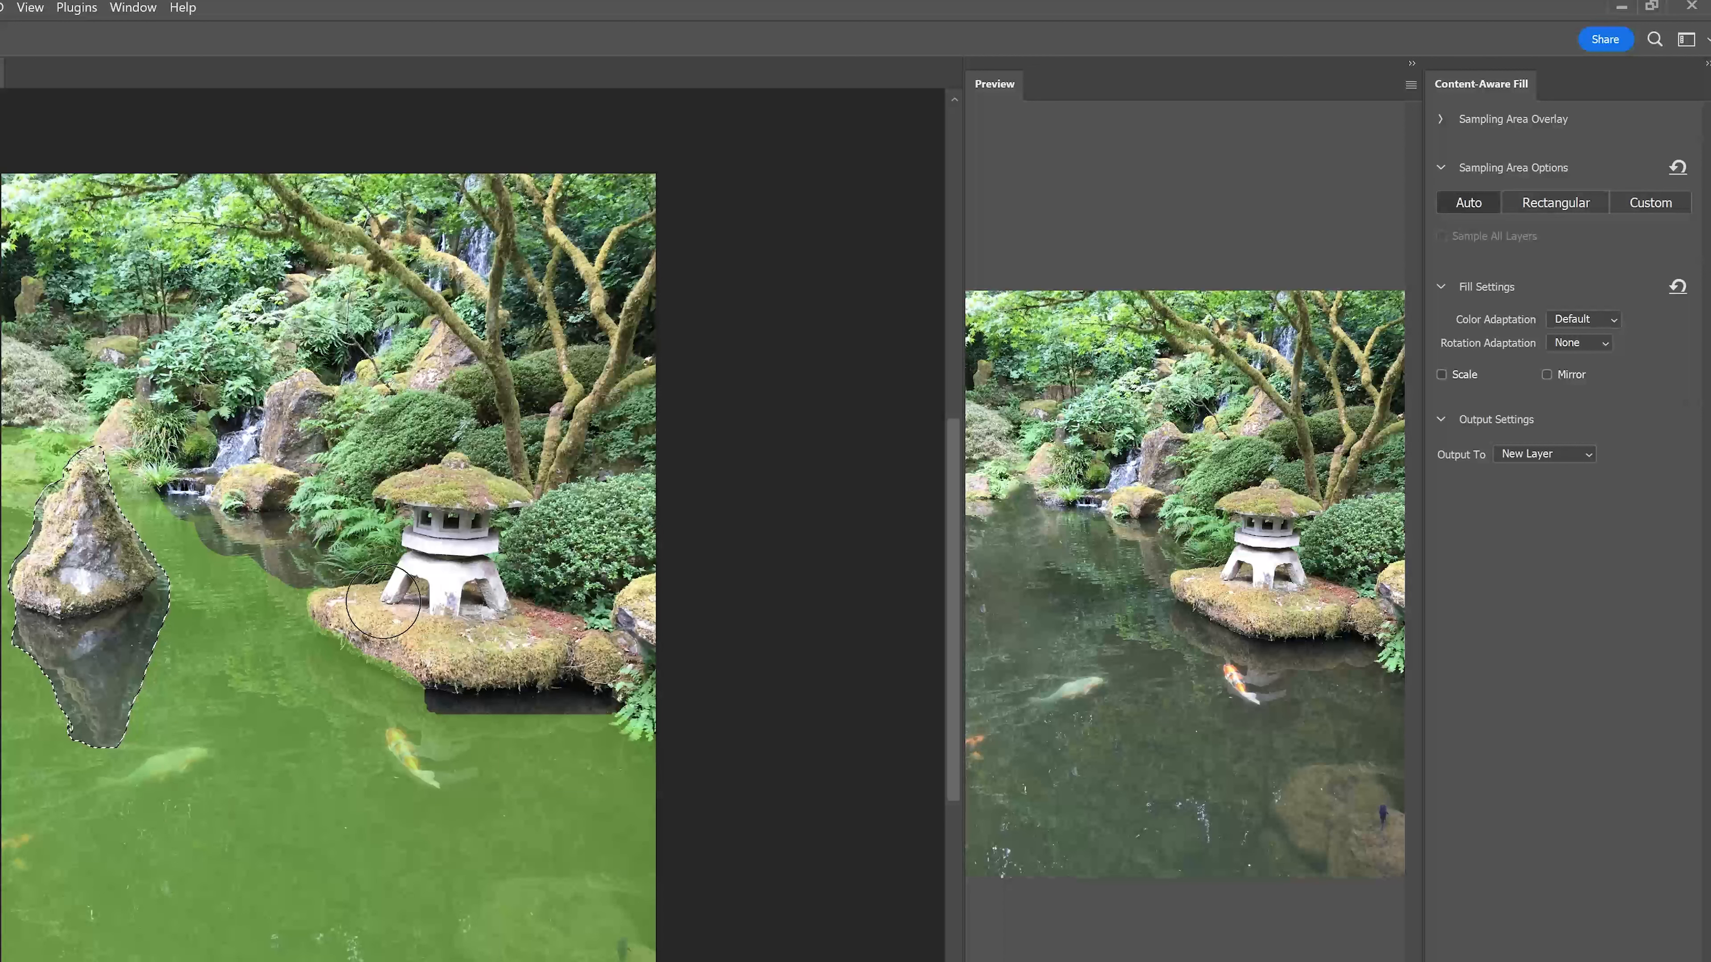
{"action": "mouse_move", "coordinate": [384, 603]}
{"action": "left_mouse_down"}
{"action": "mouse_move", "coordinate": [348, 622]}
{"action": "mouse_move", "coordinate": [427, 671]}
{"action": "mouse_move", "coordinate": [544, 676]}
{"action": "left_mouse_up"}
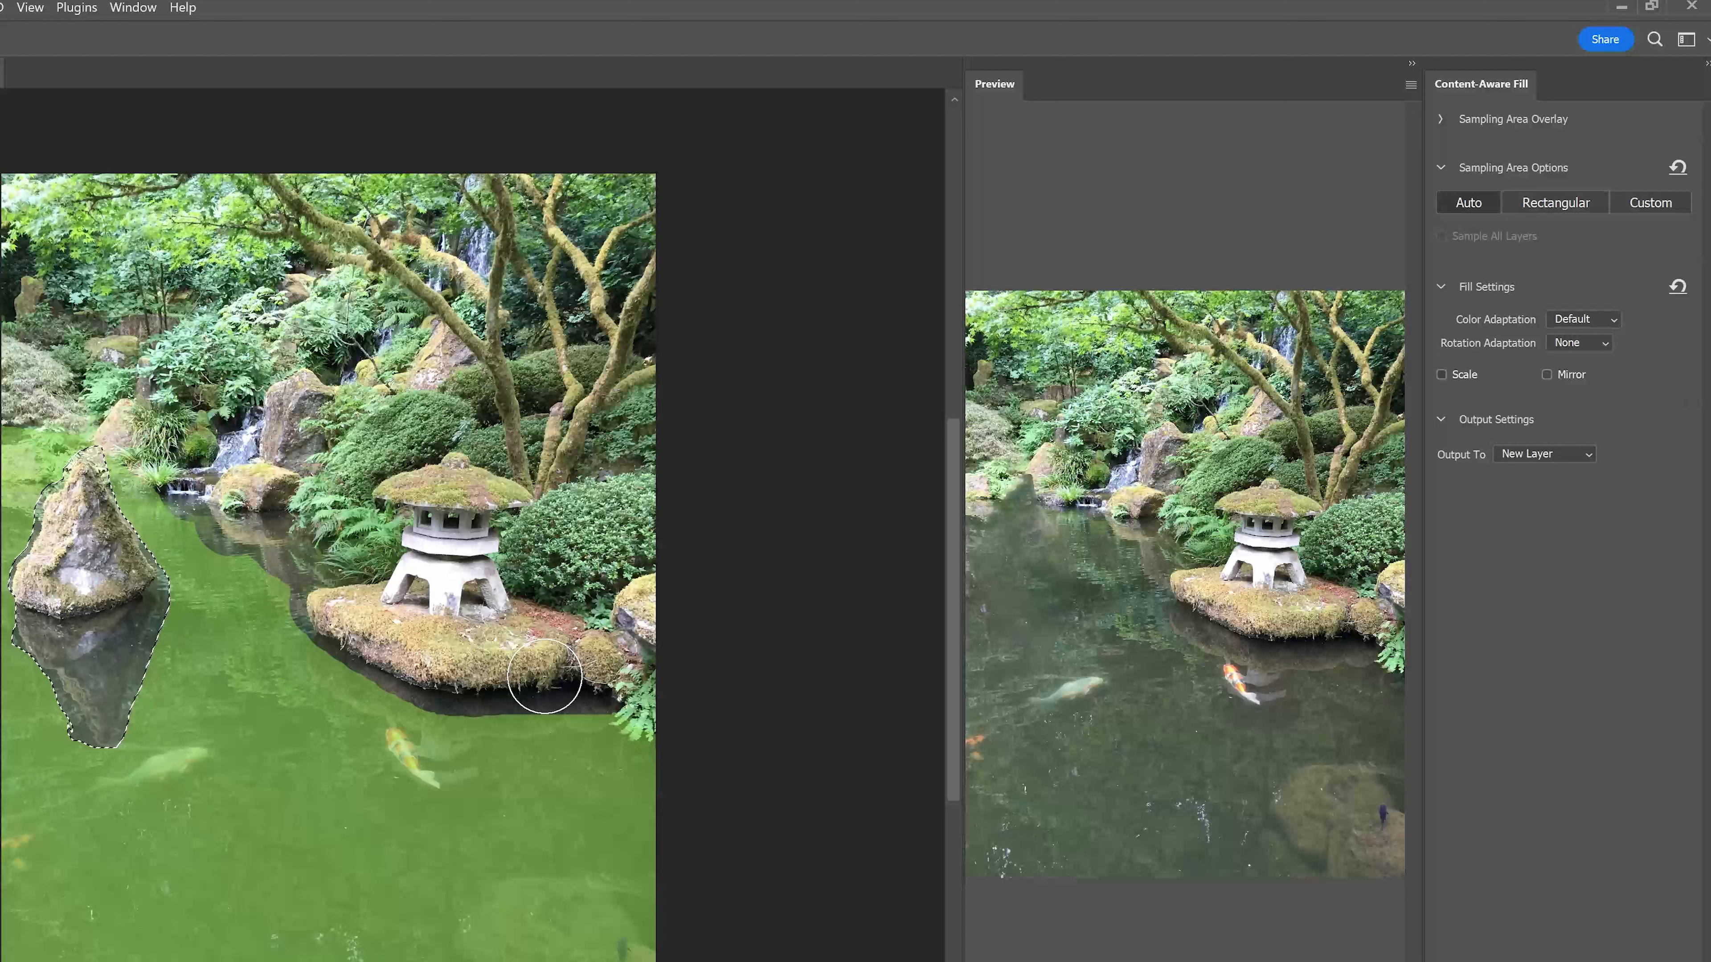
- Resize the Sampling Brush smaller and larger, ending with its size set to 175
{"action": "key", "text": "bracketleft"}
{"action": "key", "text": "bracketleft"}
{"action": "key", "text": "bracketleft"}
{"action": "key", "text": "bracketleft"}
{"action": "key", "text": "bracketright"}
{"action": "key", "text": "bracketright"}
{"action": "key", "text": "bracketright"}
{"action": "key", "text": "bracketright"}
{"action": "key", "text": "bracketright"}
{"action": "key", "text": "bracketright"}
{"action": "key", "text": "bracketright"}
{"action": "key", "text": "bracketright"}
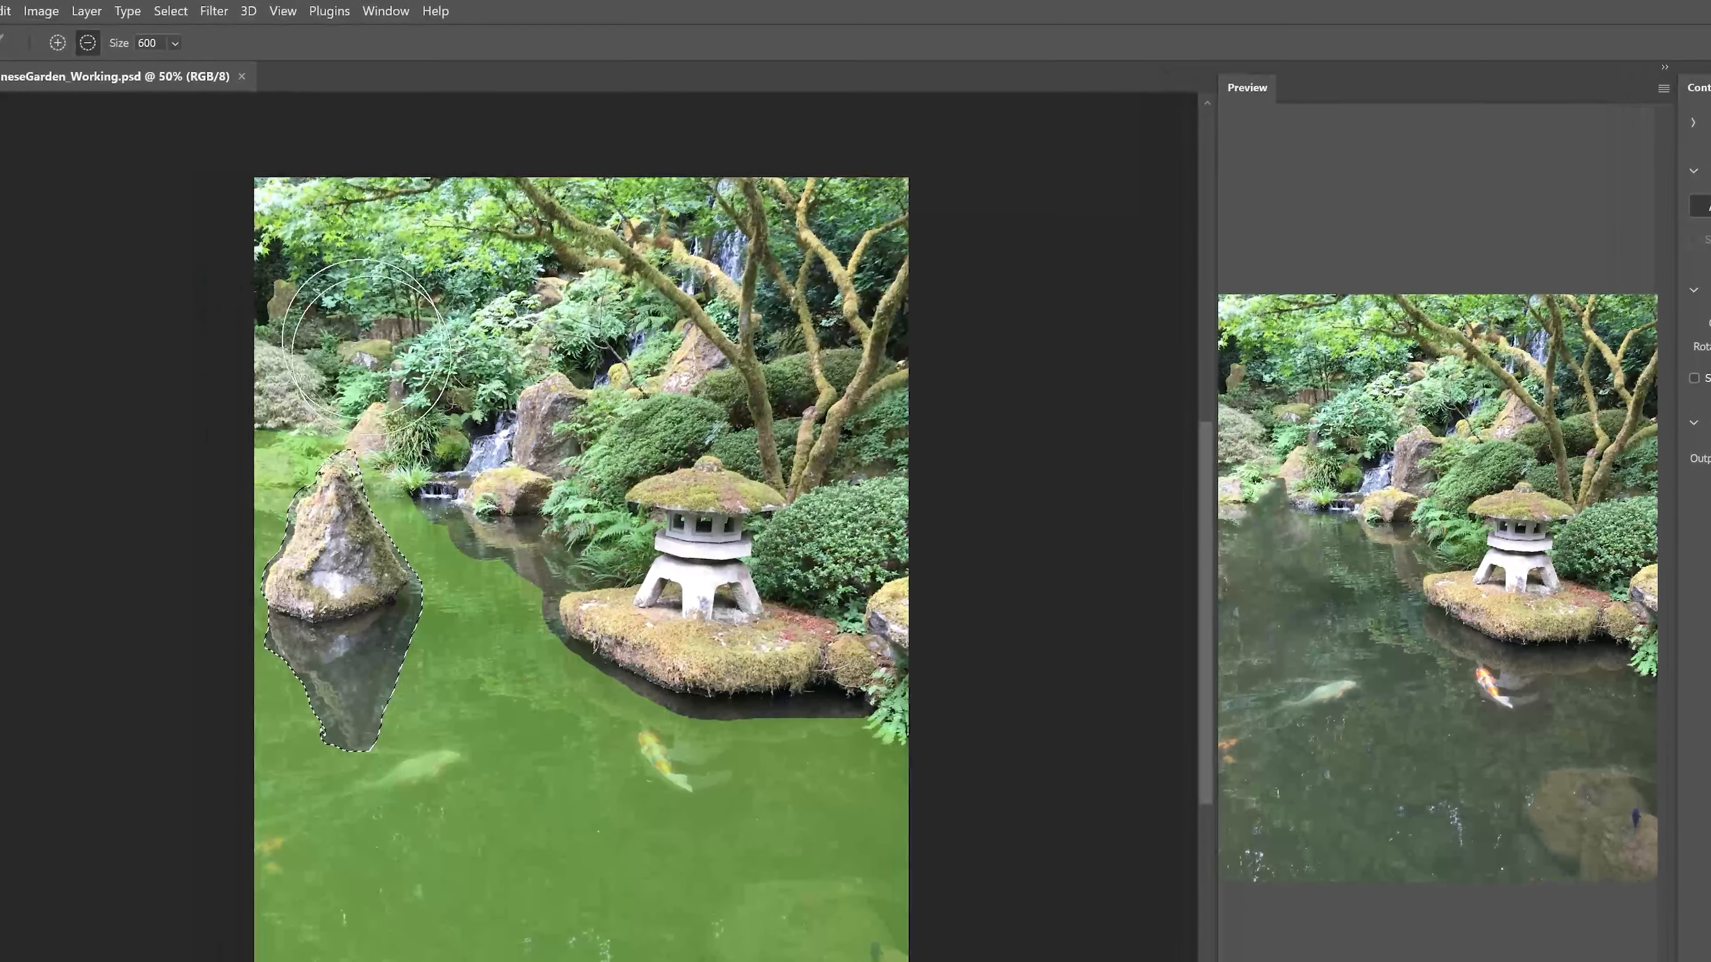
{"action": "key", "text": "bracketleft"}
{"action": "key", "text": "bracketleft"}
{"action": "key", "text": "bracketleft"}
{"action": "key", "text": "bracketleft"}
{"action": "key", "text": "bracketleft"}
{"action": "key", "text": "bracketleft"}
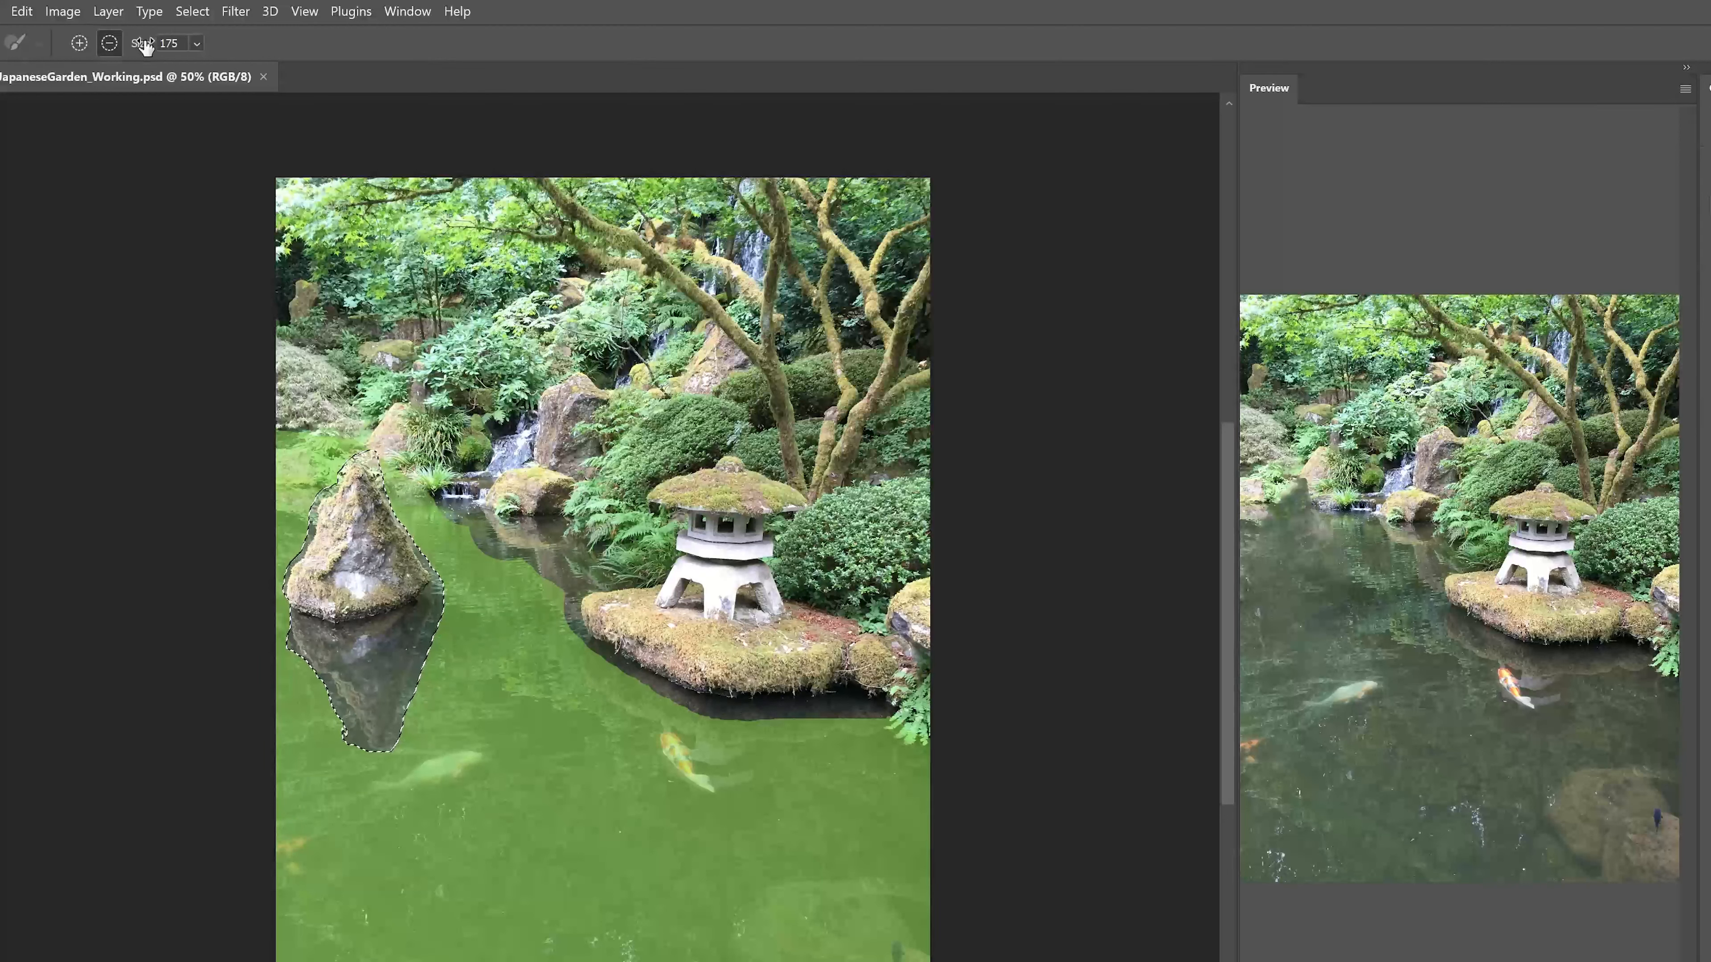
{"action": "left_click", "coordinate": [196, 44]}
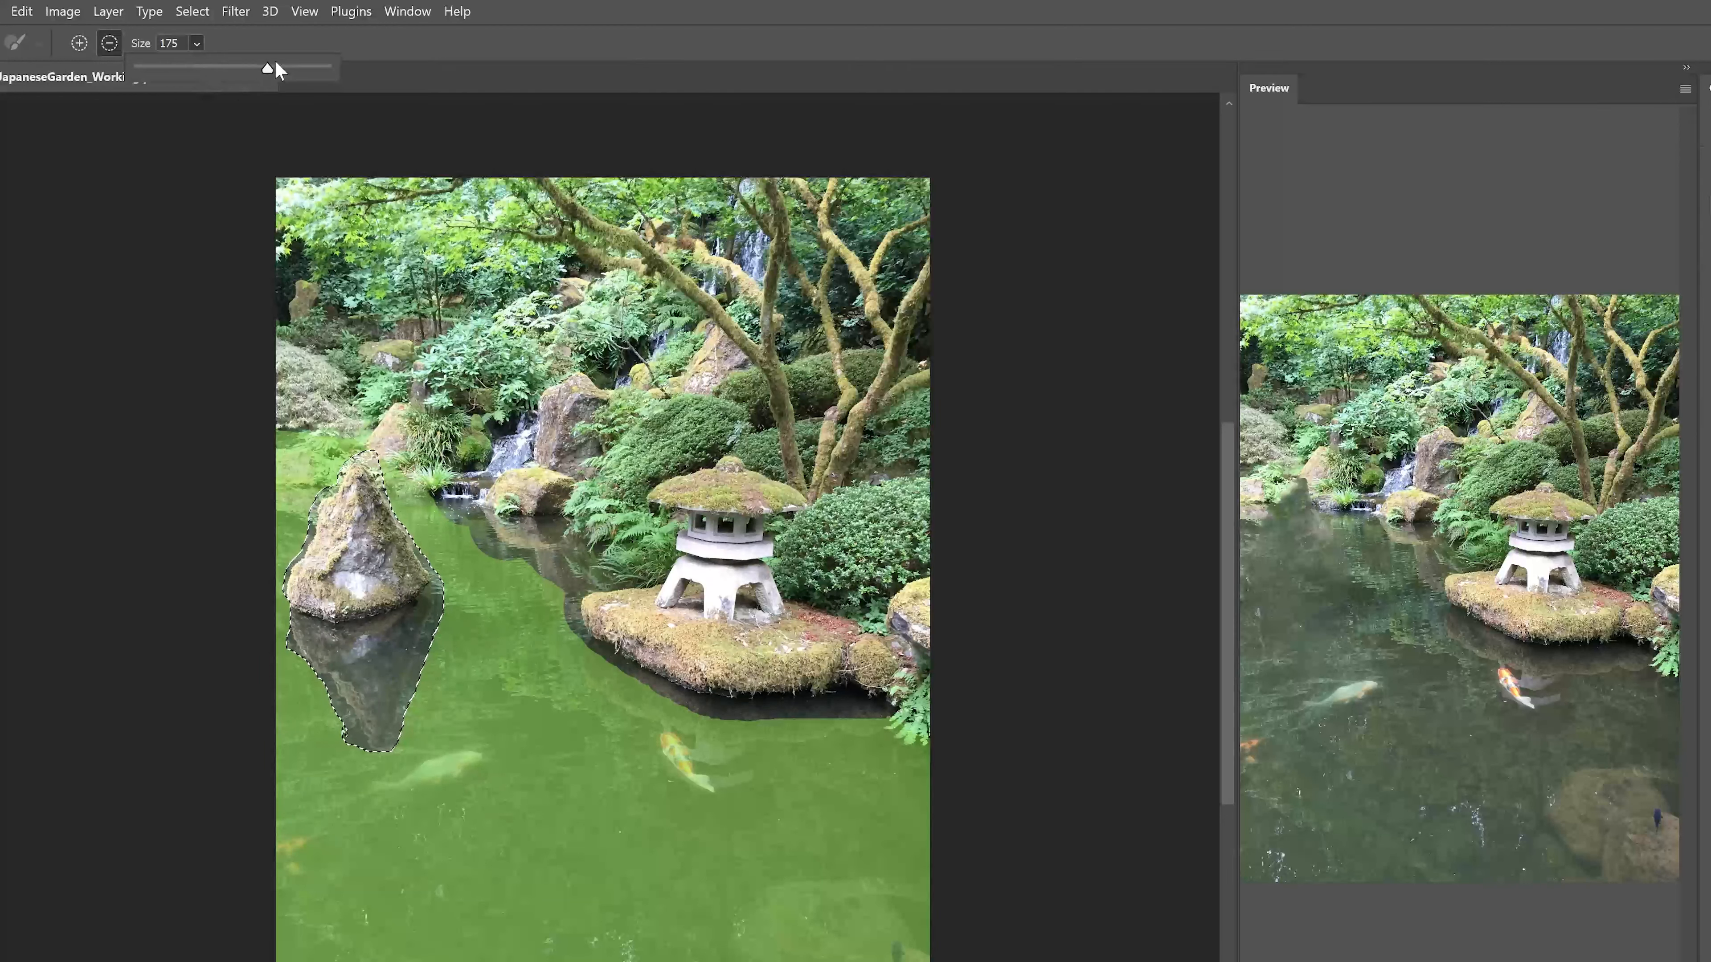
{"action": "left_click", "coordinate": [197, 47]}
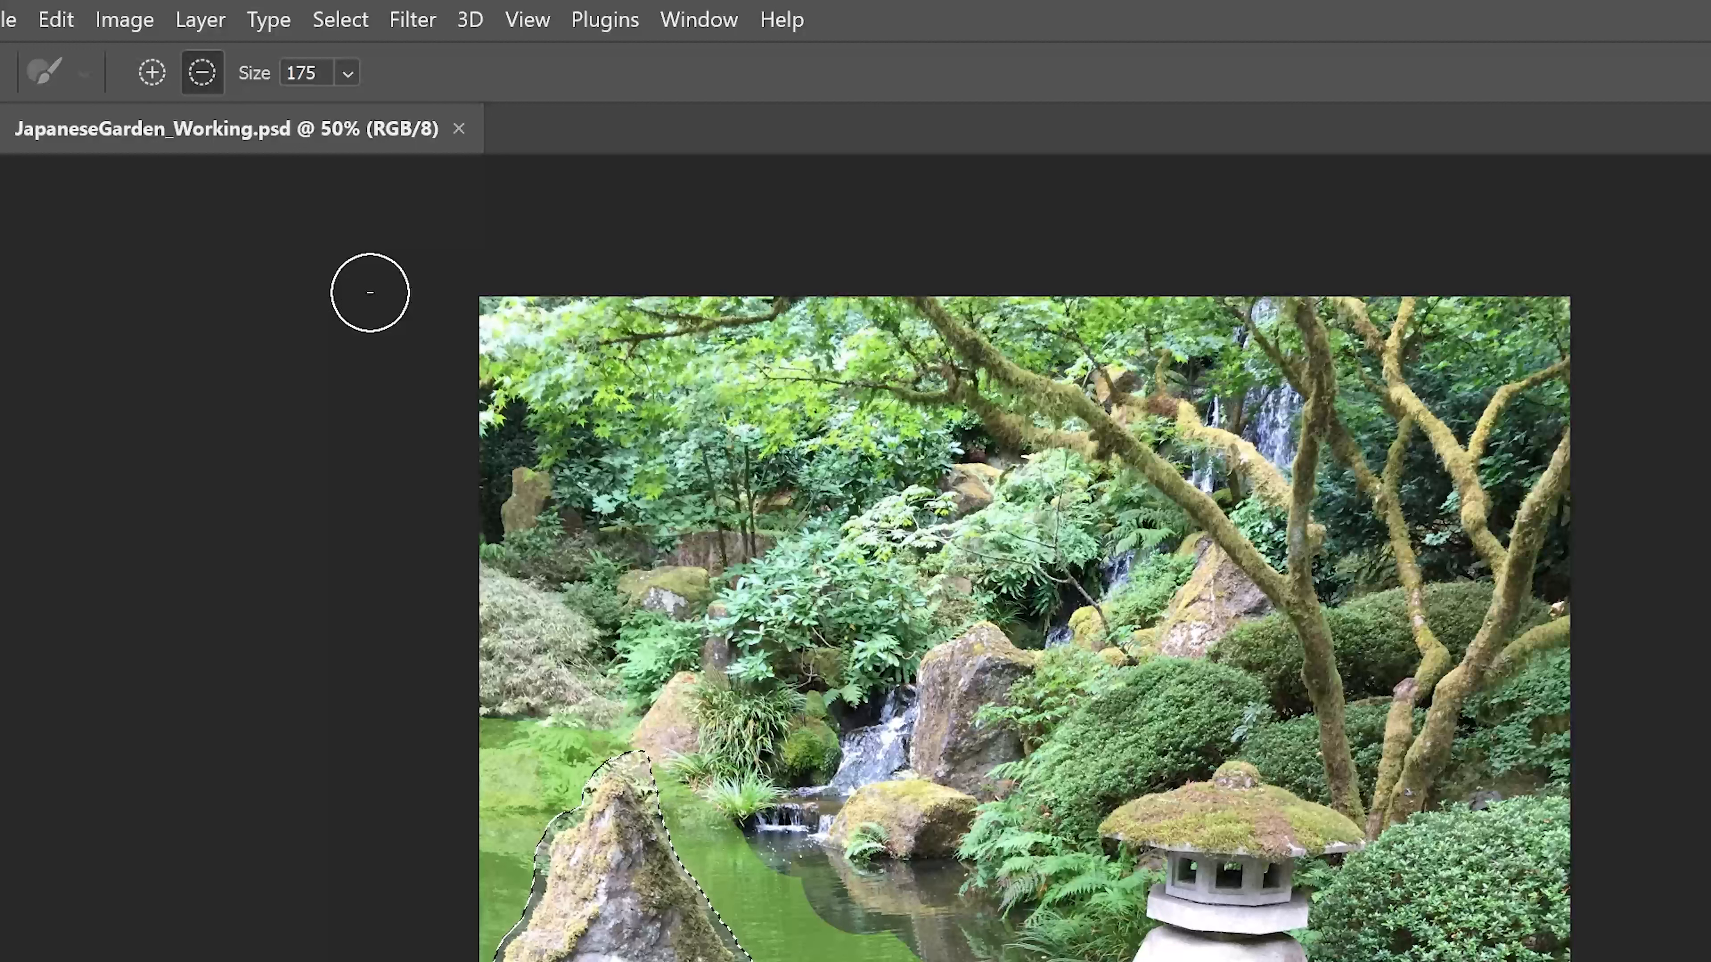
- Add the water below the small waterfall back to the sampling area and return the Sampling Brush to subtract mode
{"action": "left_click", "coordinate": [153, 73]}
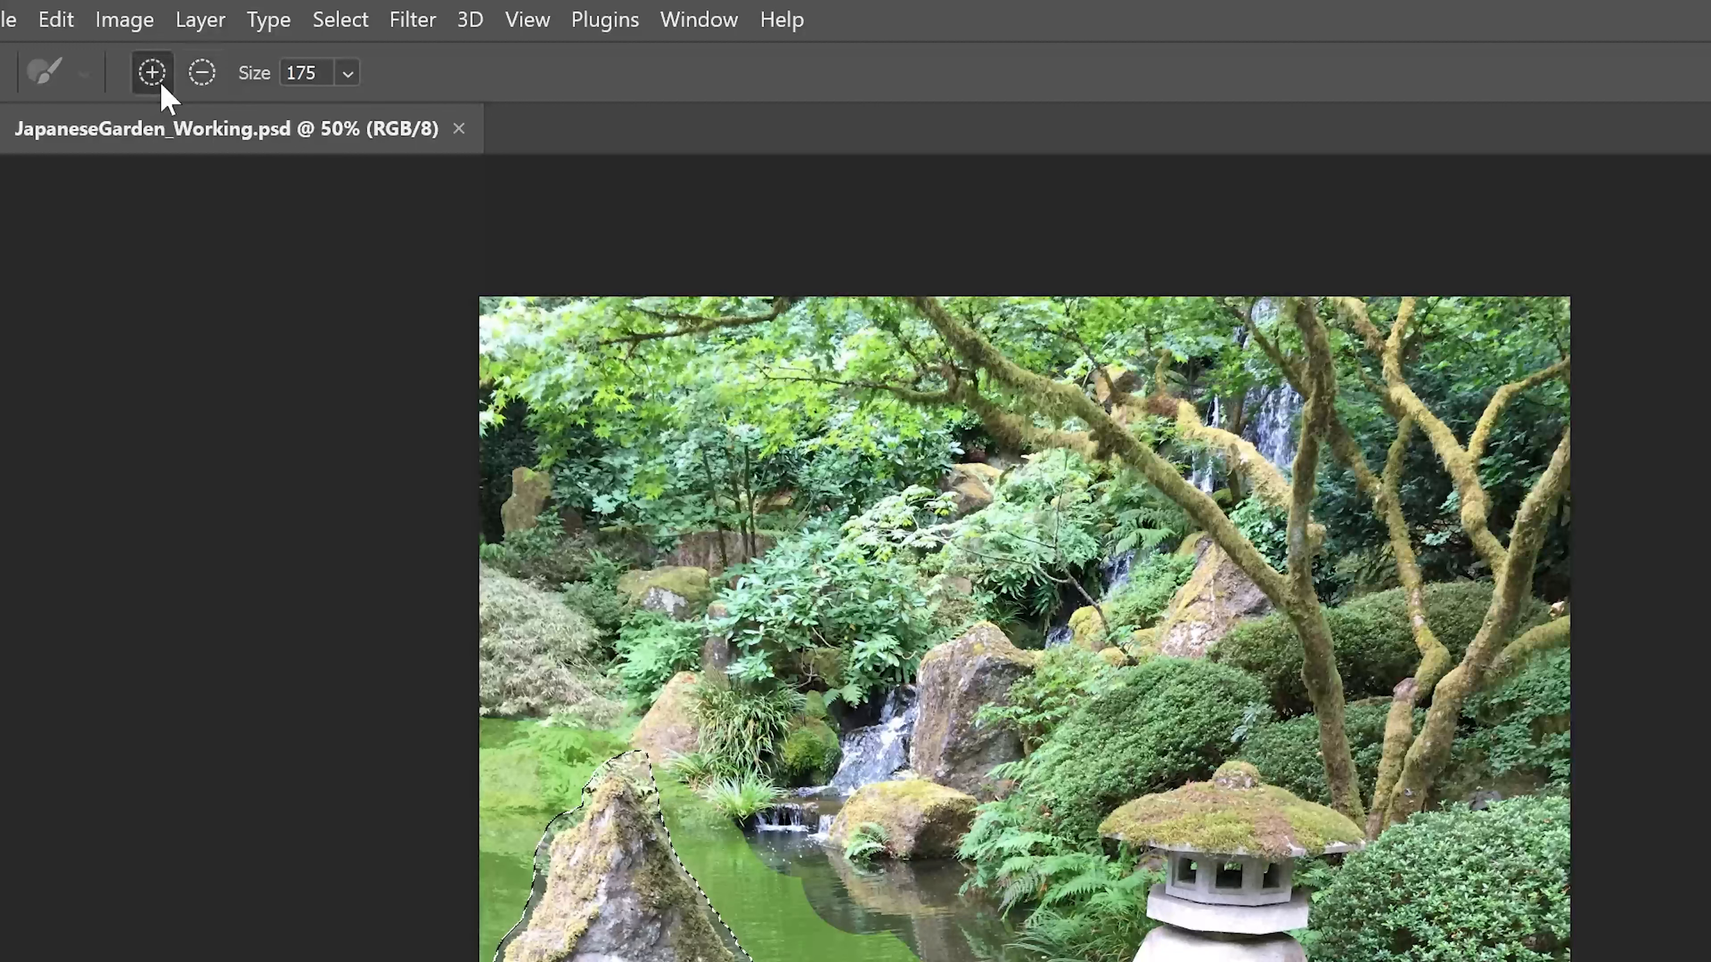
{"action": "mouse_move", "coordinate": [710, 833]}
{"action": "left_mouse_down"}
{"action": "mouse_move", "coordinate": [849, 903]}
{"action": "mouse_move", "coordinate": [821, 917]}
{"action": "mouse_move", "coordinate": [835, 934]}
{"action": "left_mouse_up"}
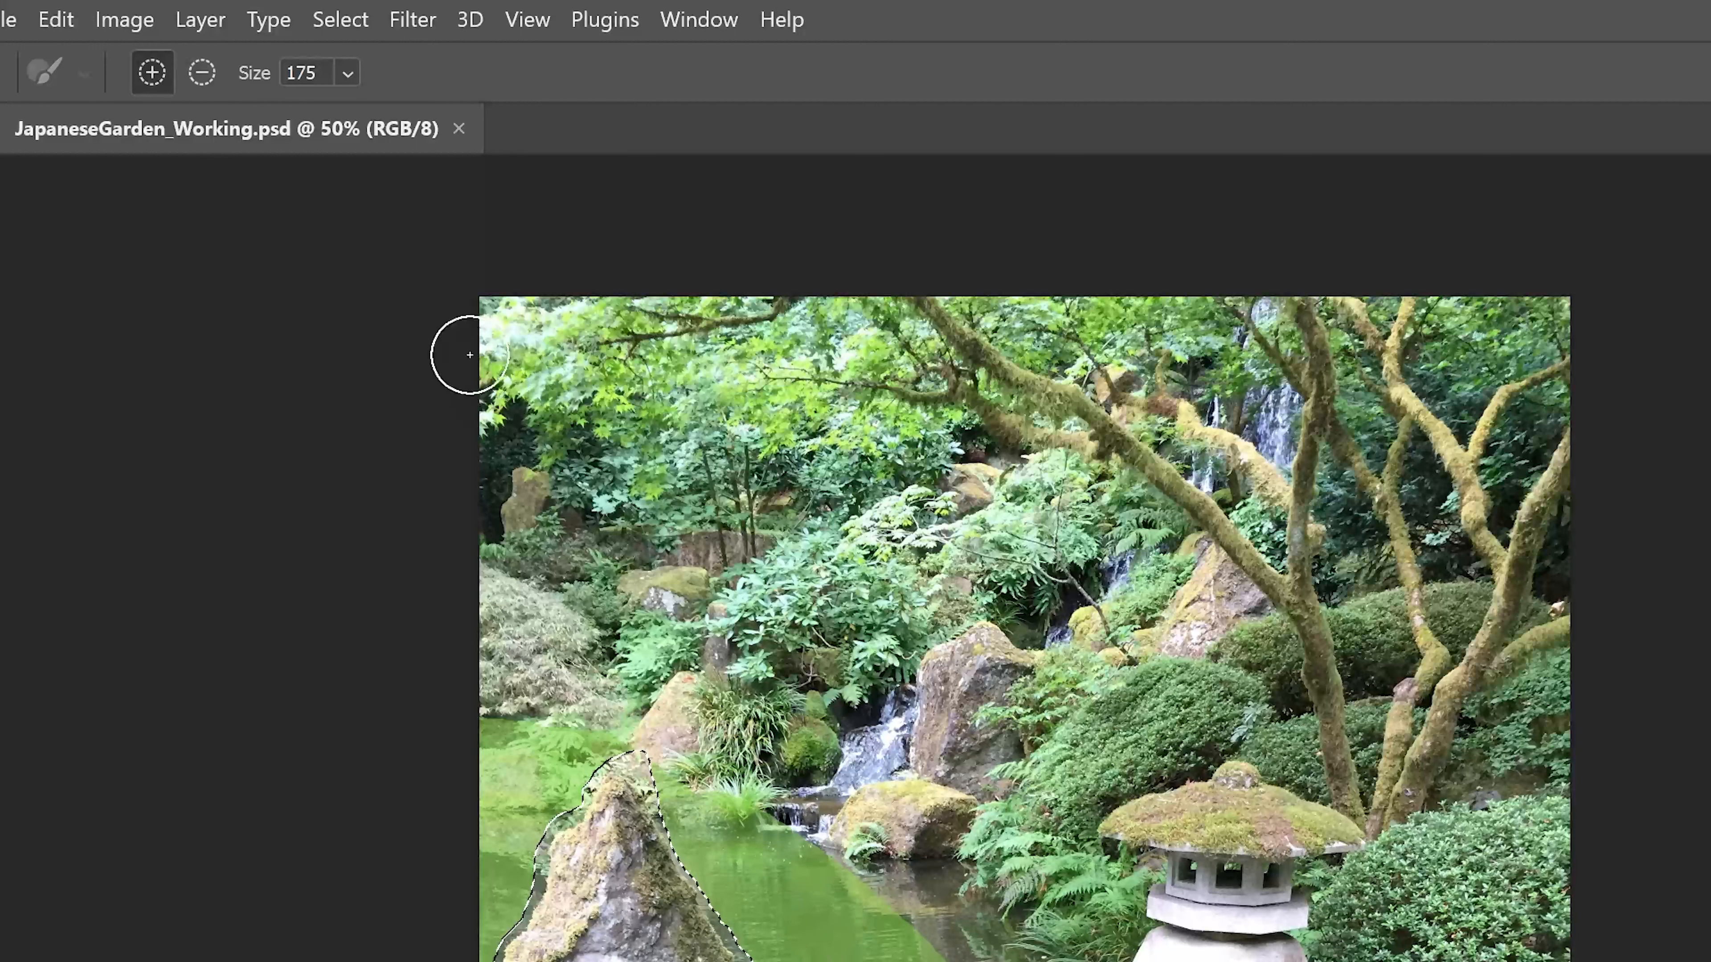
{"action": "left_click", "coordinate": [203, 72]}
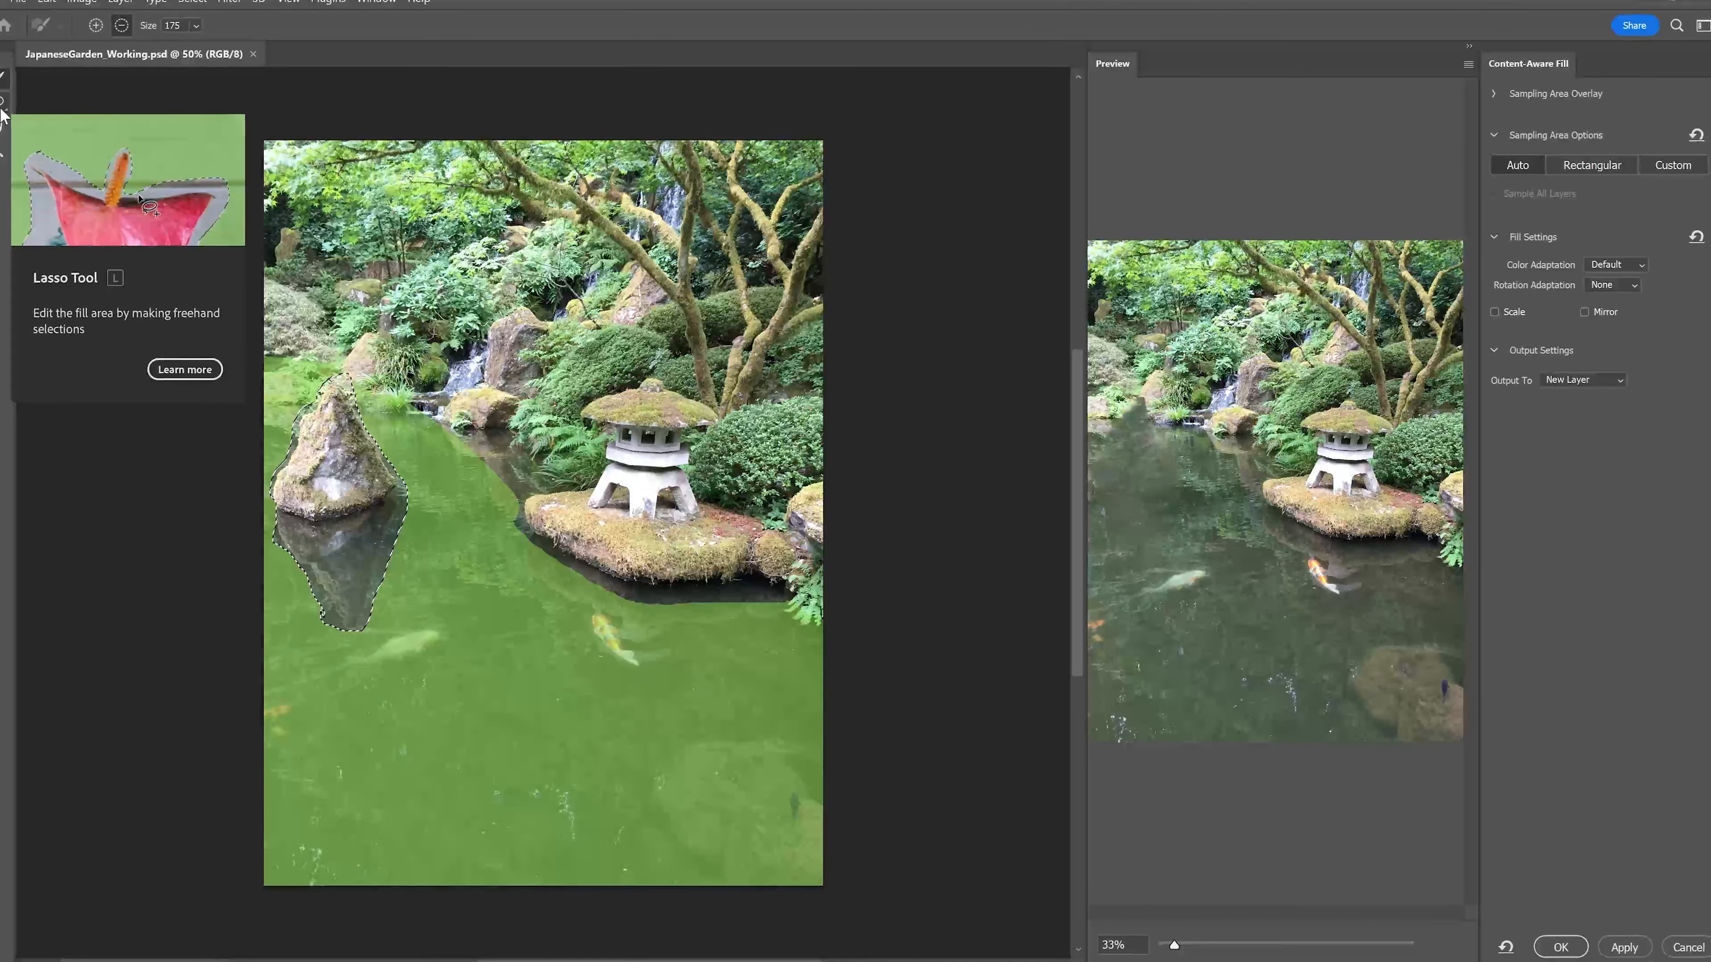
- Try the Lasso tool for adjusting the fill area around the rock
{"action": "left_click", "coordinate": [3, 108]}
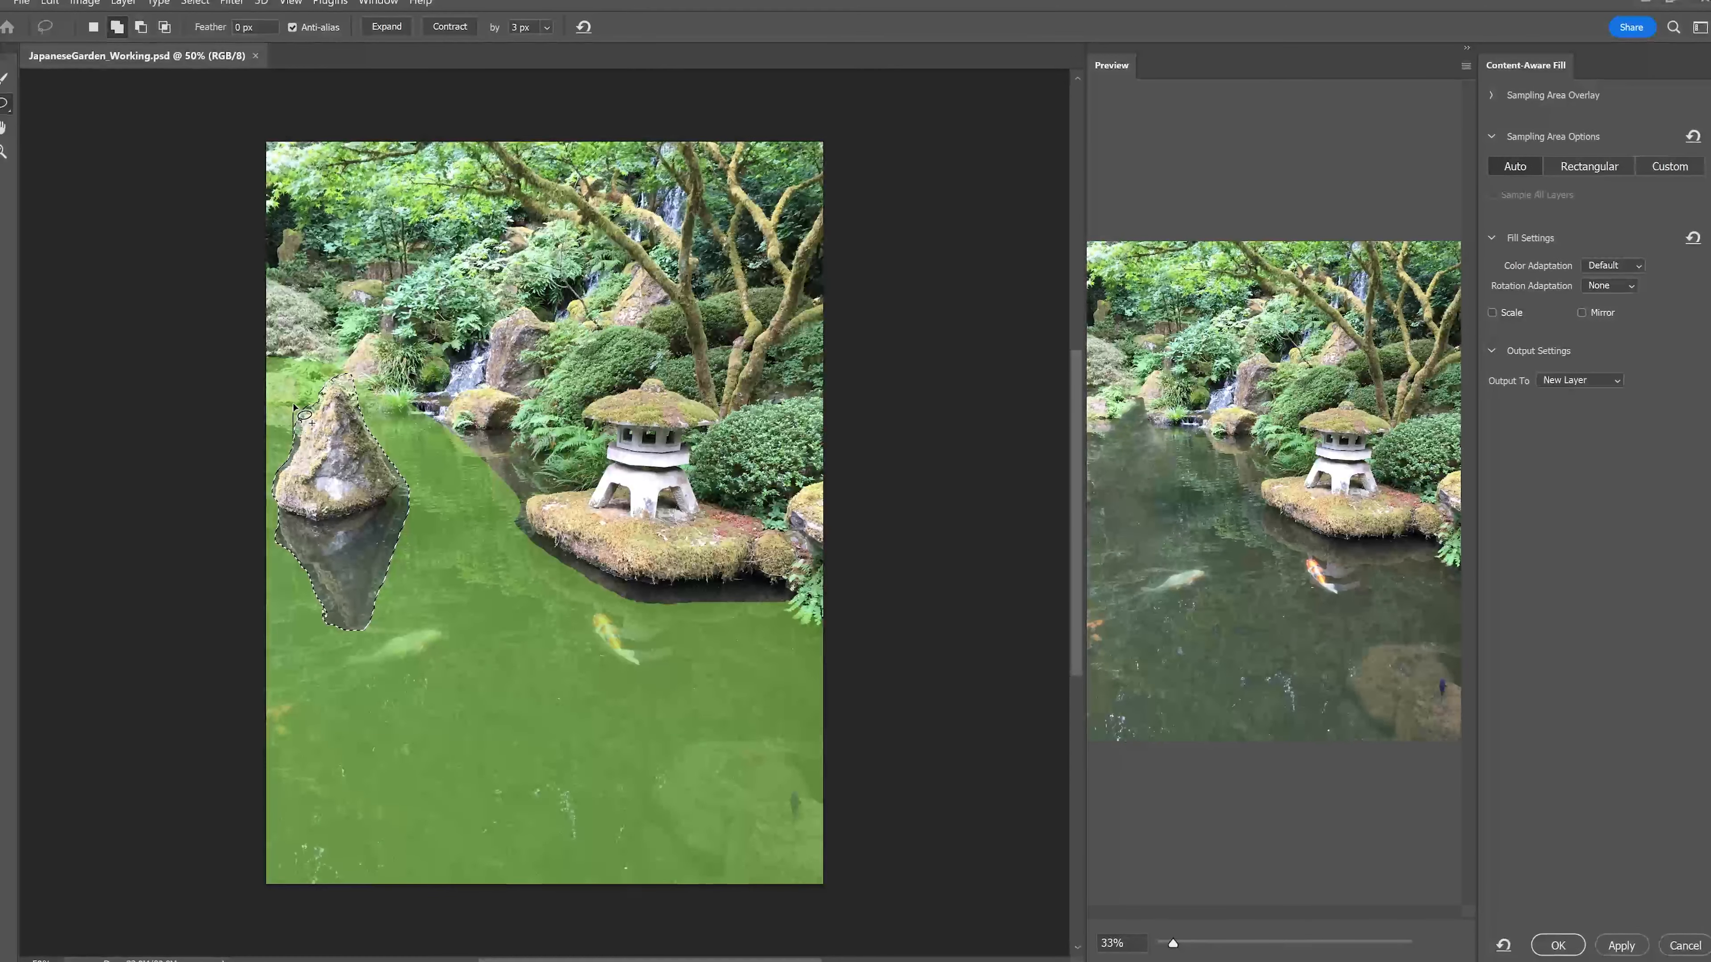
{"action": "mouse_move", "coordinate": [294, 406]}
{"action": "left_mouse_down"}
{"action": "mouse_move", "coordinate": [356, 357]}
{"action": "mouse_move", "coordinate": [411, 519]}
{"action": "left_mouse_up"}
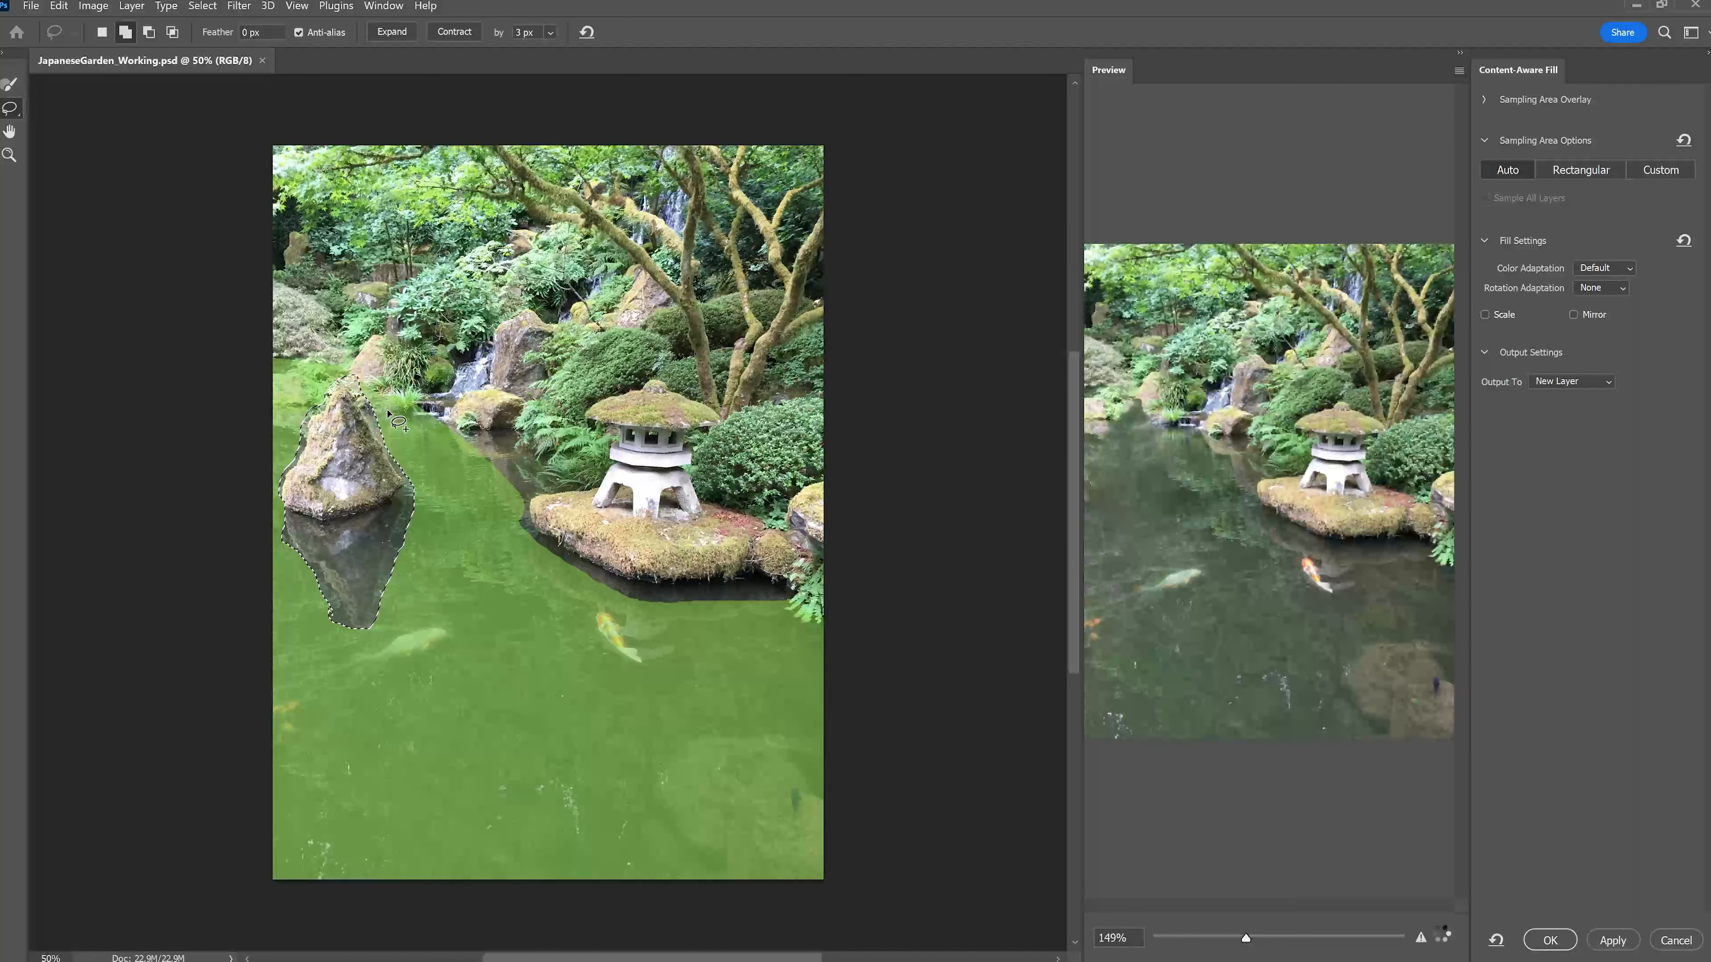
{"action": "key", "text": "alt"}
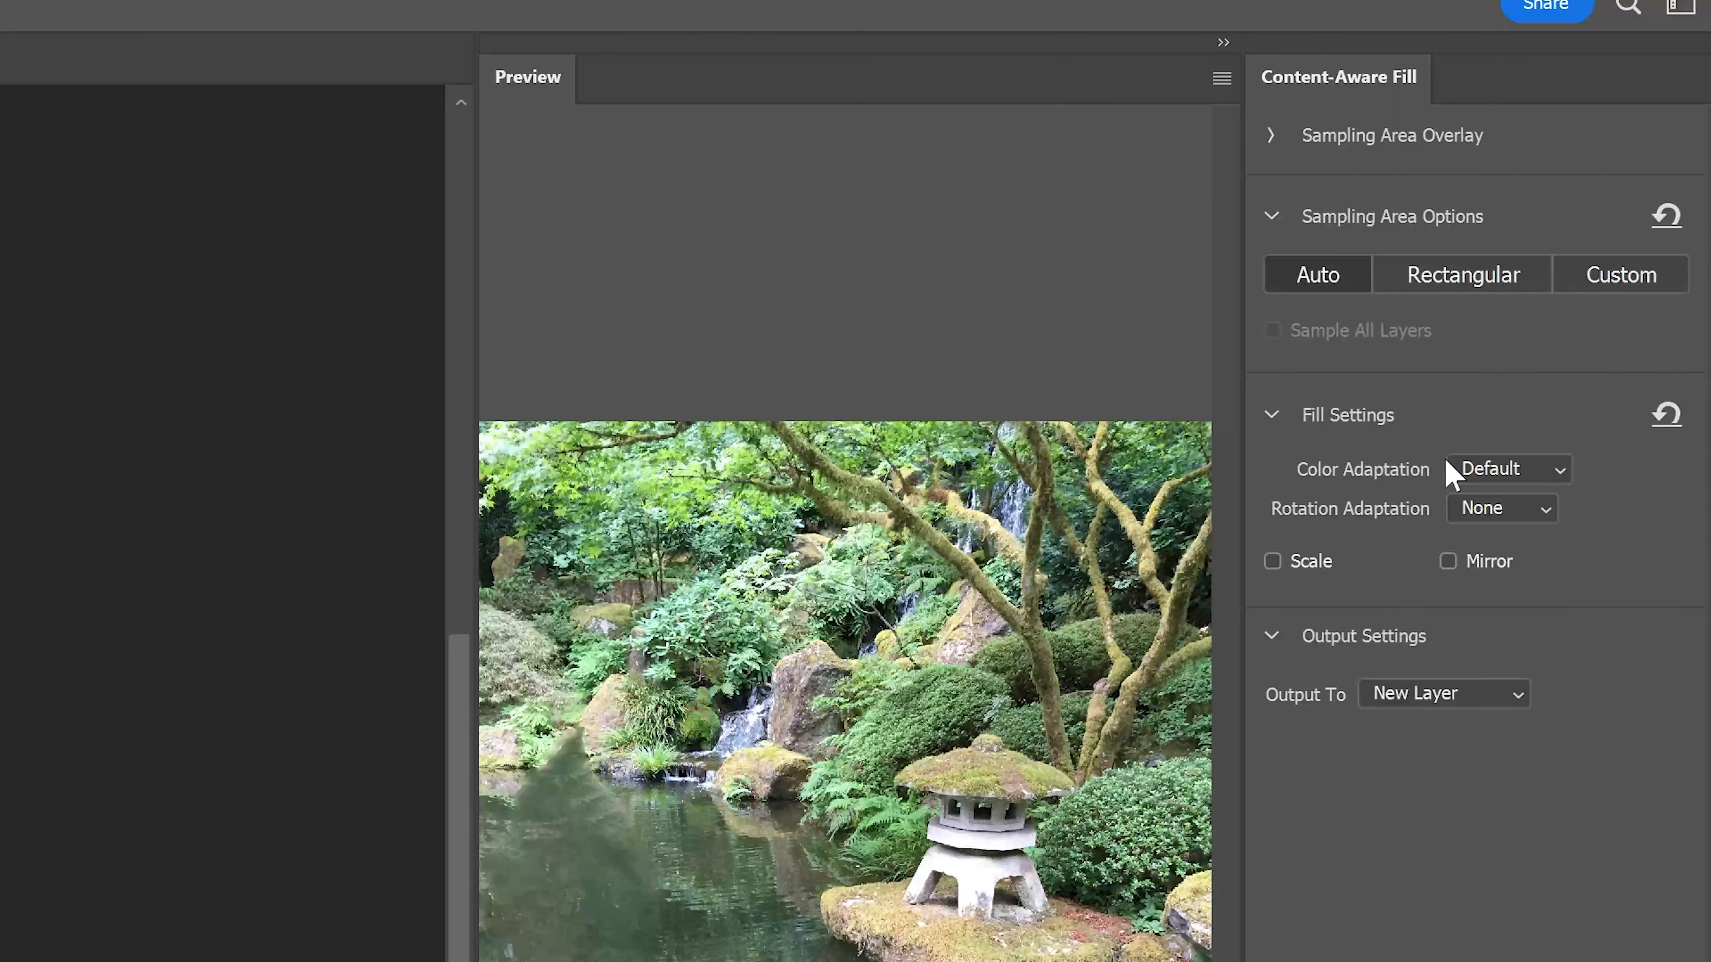
- Apply the fill to a new layer with Very High Color Adaptation and Mirror enabled, and clear the selection
{"action": "left_click", "coordinate": [1482, 476]}
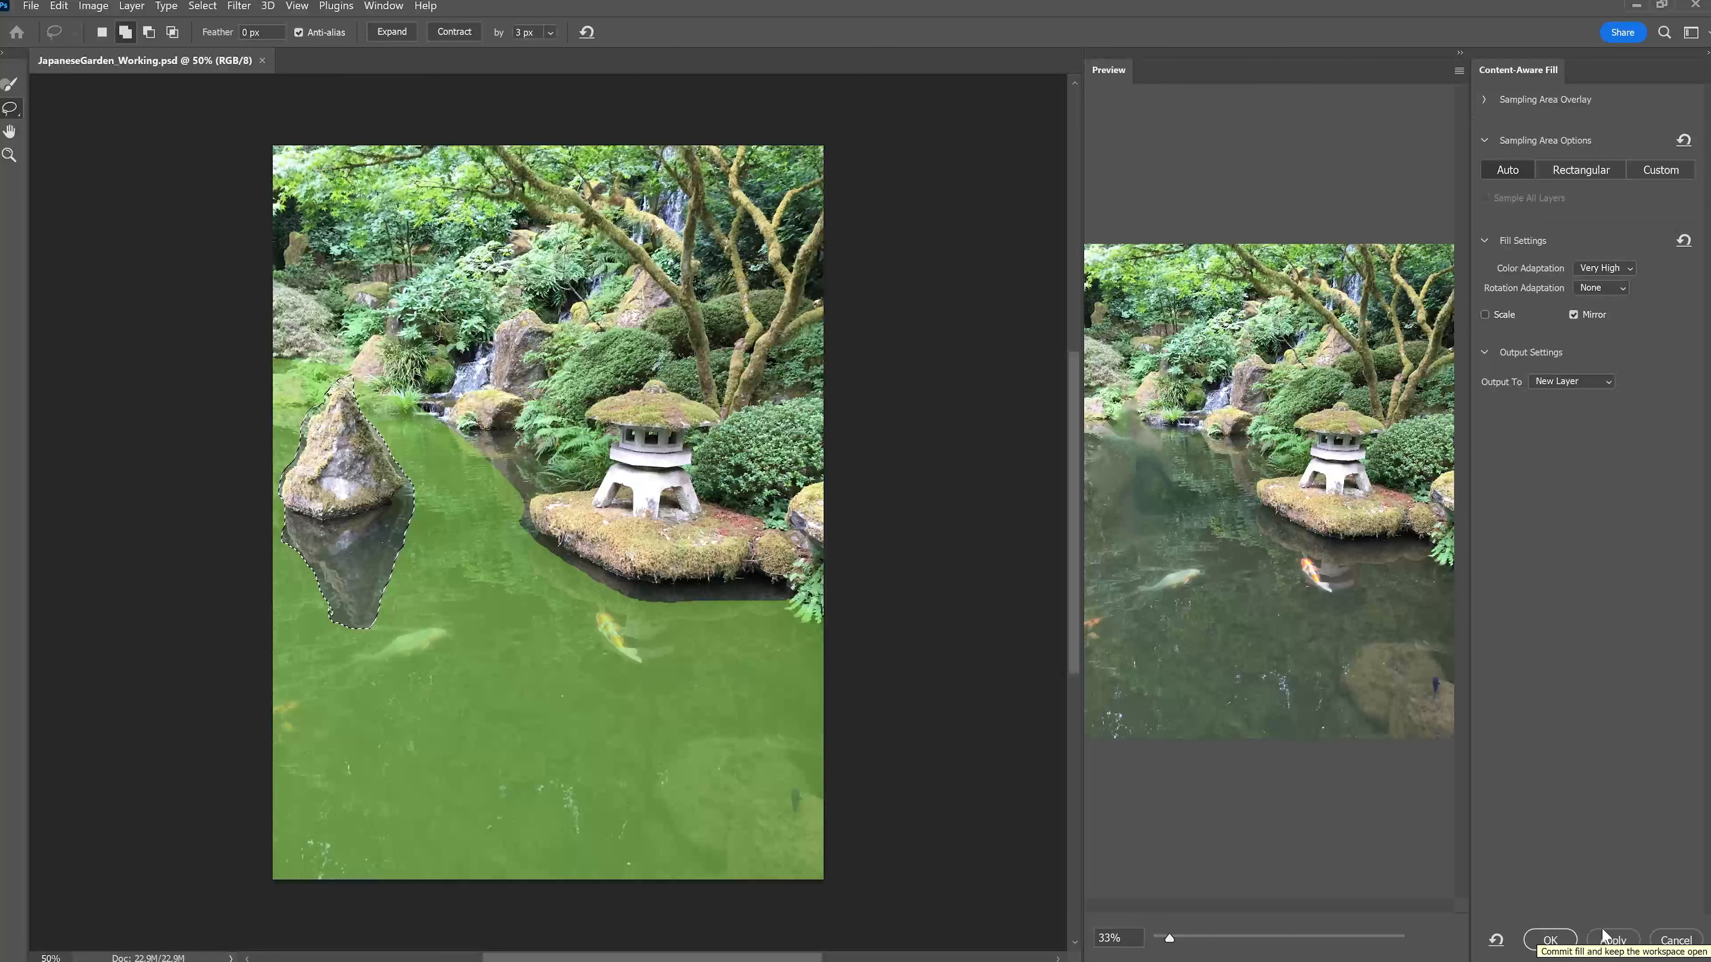
{"action": "left_click", "coordinate": [1527, 943]}
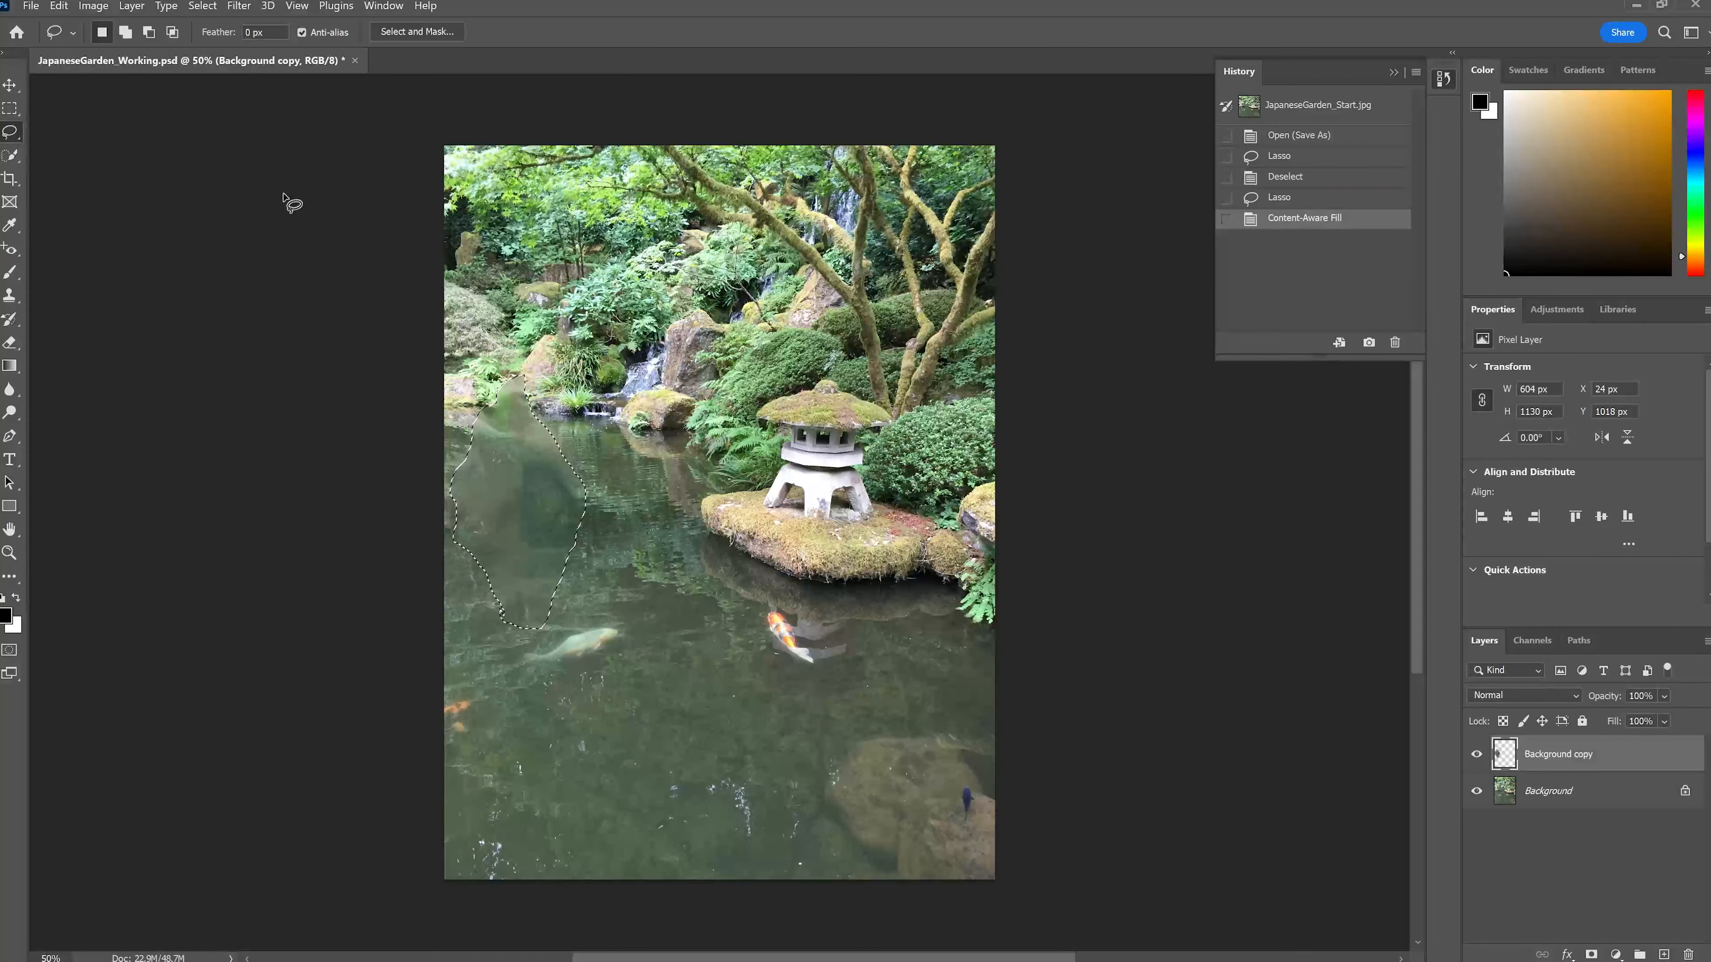
{"action": "left_click", "coordinate": [202, 5]}
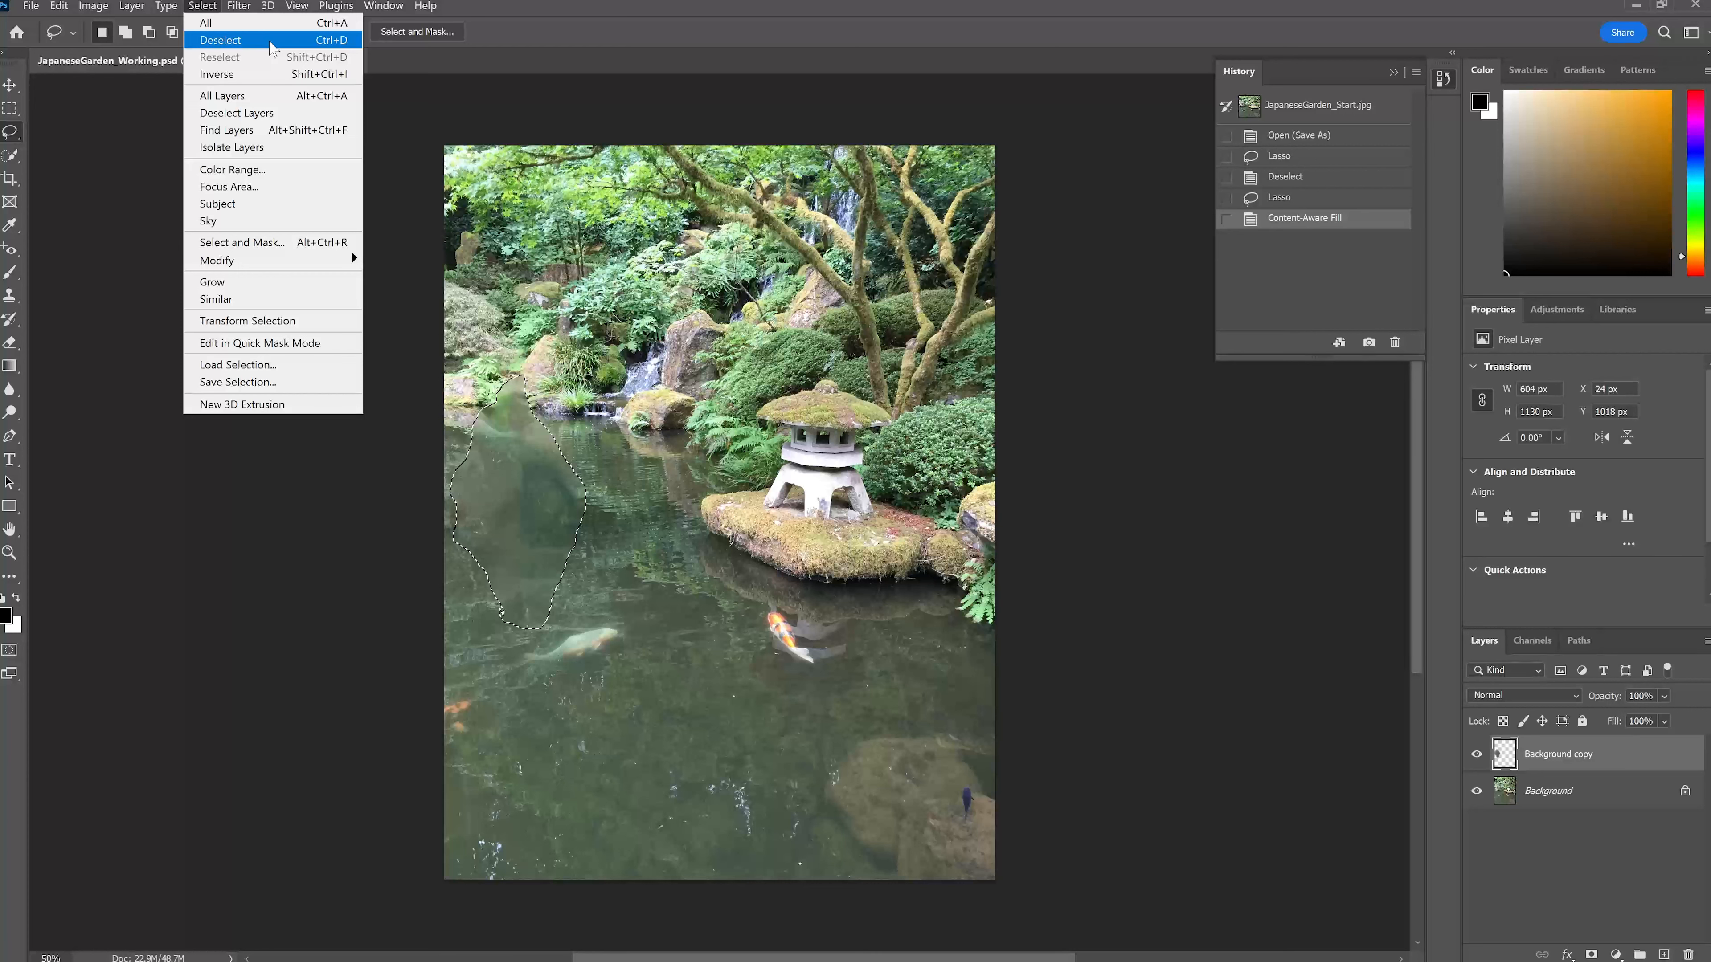
{"action": "left_click", "coordinate": [271, 42]}
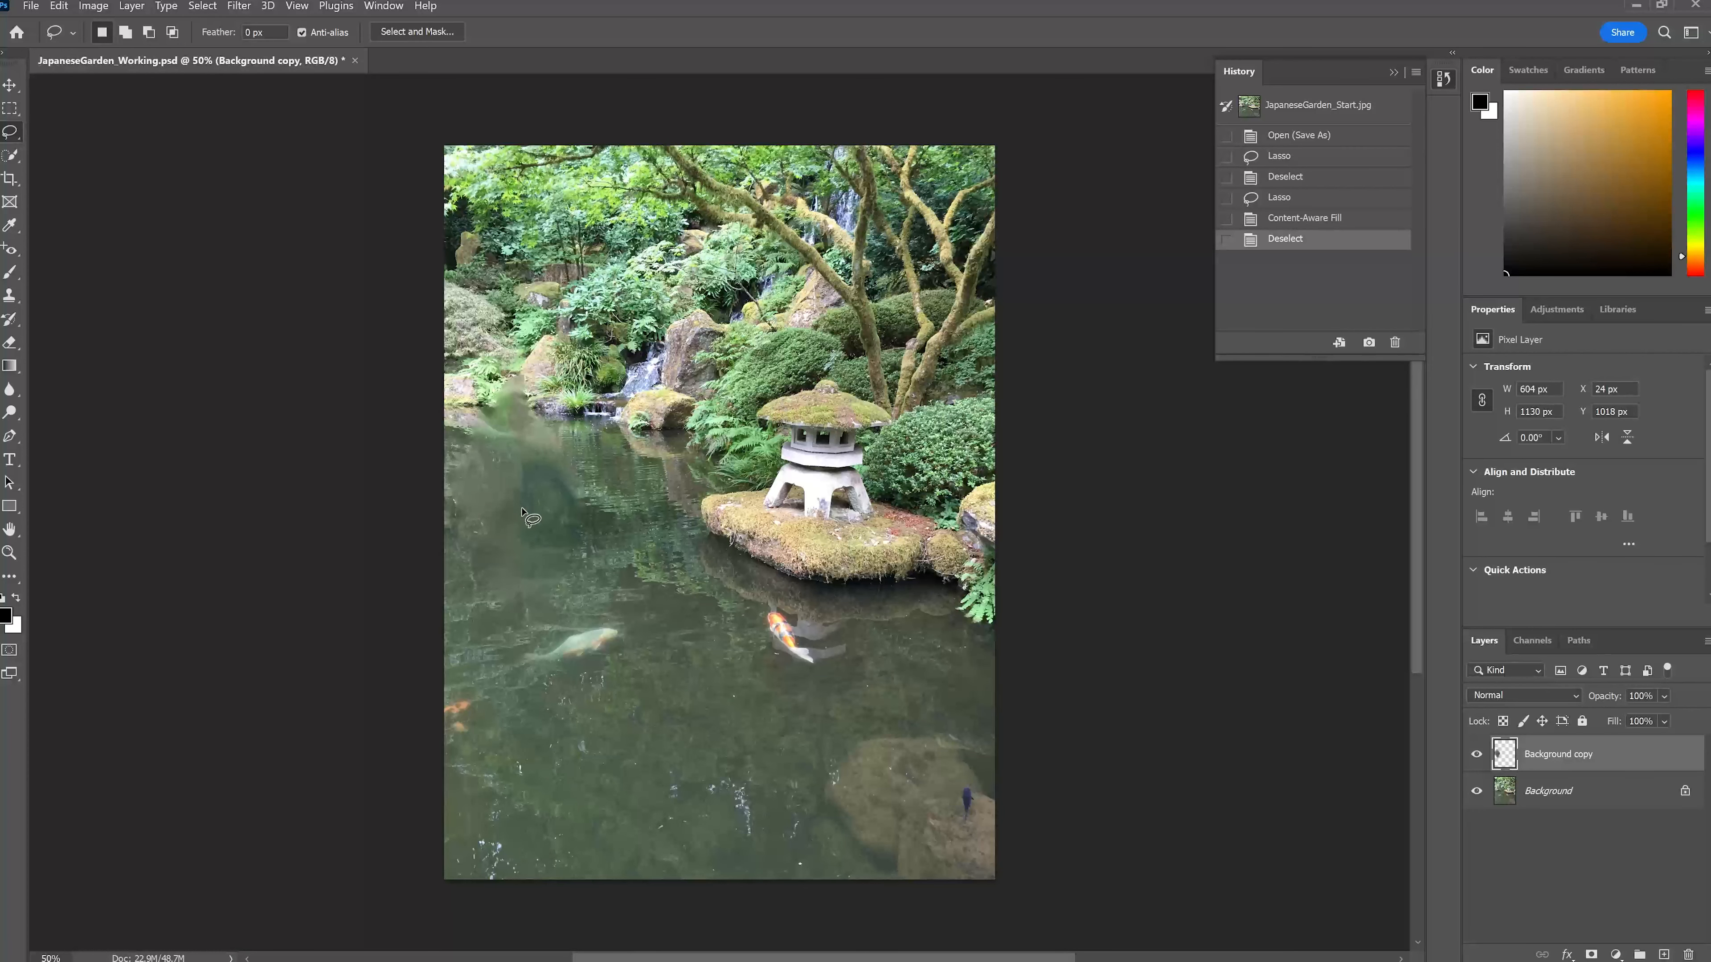